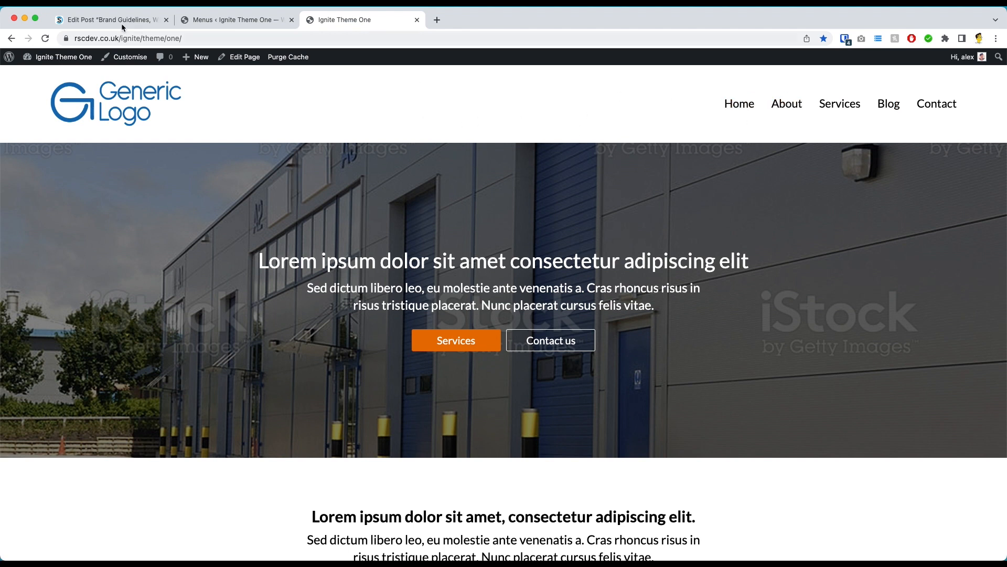
- Open the menu management page in the Ignite Theme One site's admin area
{"action": "left_click", "coordinate": [55, 56]}
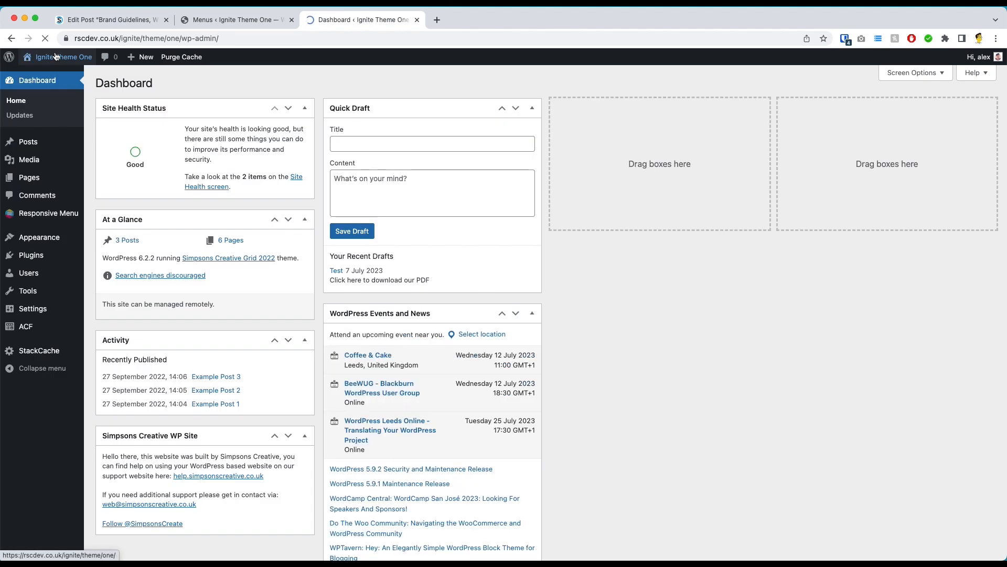
{"action": "mouse_move", "coordinate": [37, 237]}
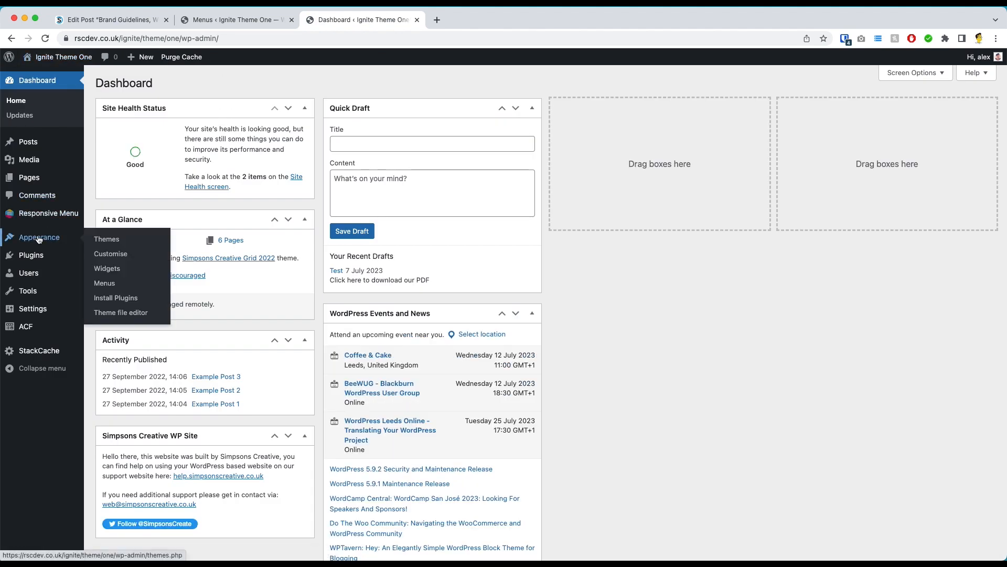
{"action": "left_click", "coordinate": [105, 286]}
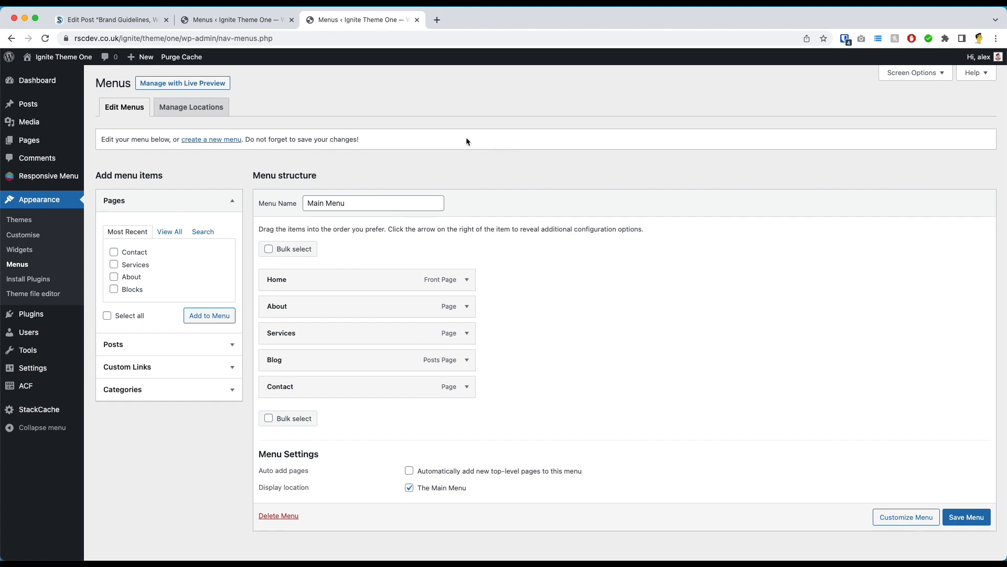
- Open the menu management page of the Simpsons Creative site and load Main Menu (The Main Menu) for viewing
{"action": "left_click", "coordinate": [127, 21]}
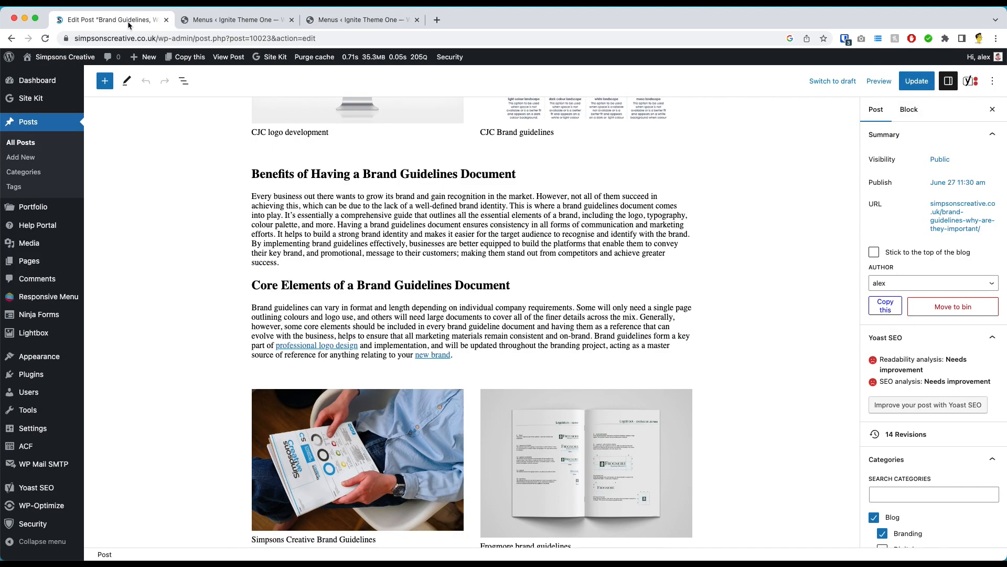
{"action": "mouse_move", "coordinate": [53, 363]}
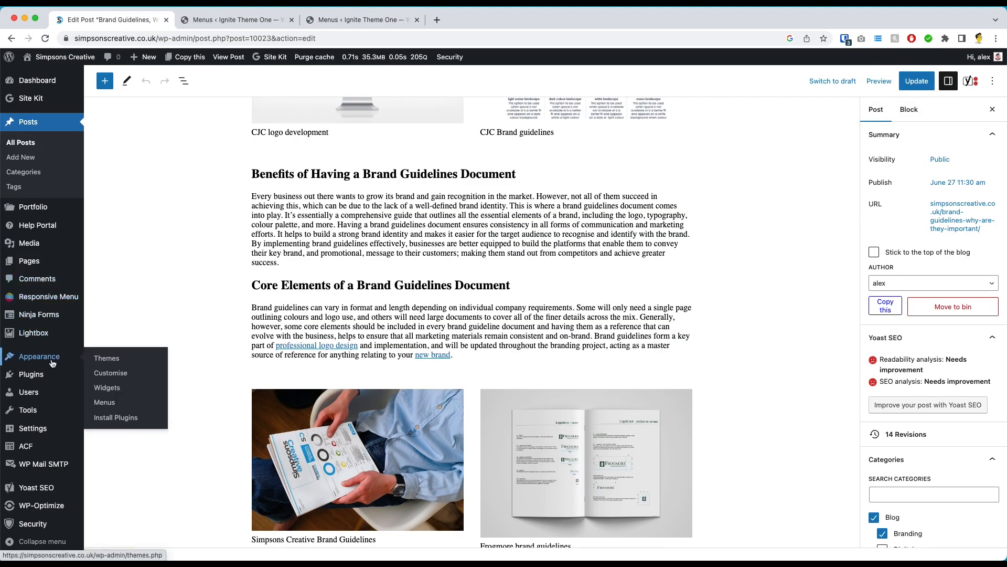
{"action": "left_click", "coordinate": [106, 406]}
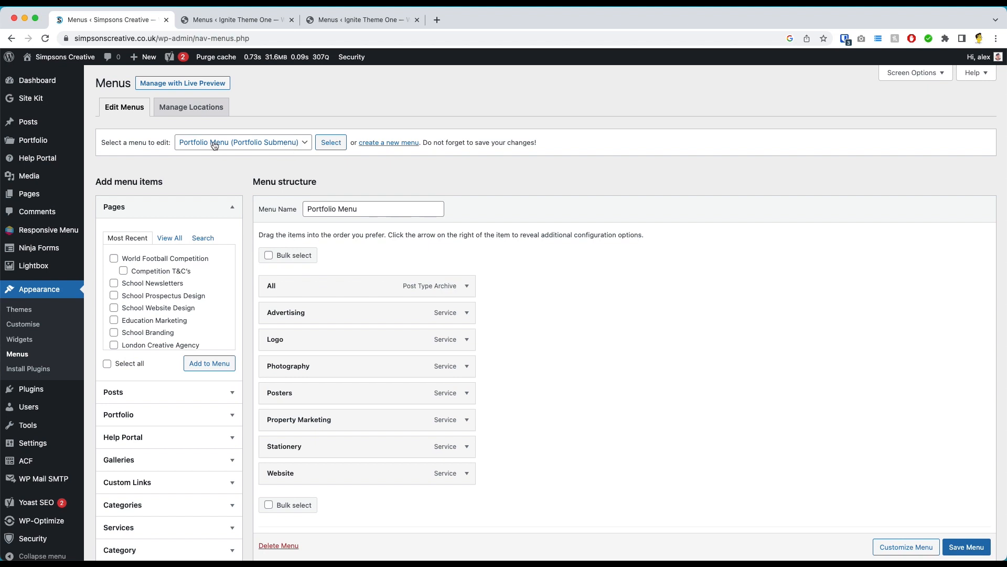
{"action": "left_click", "coordinate": [268, 144]}
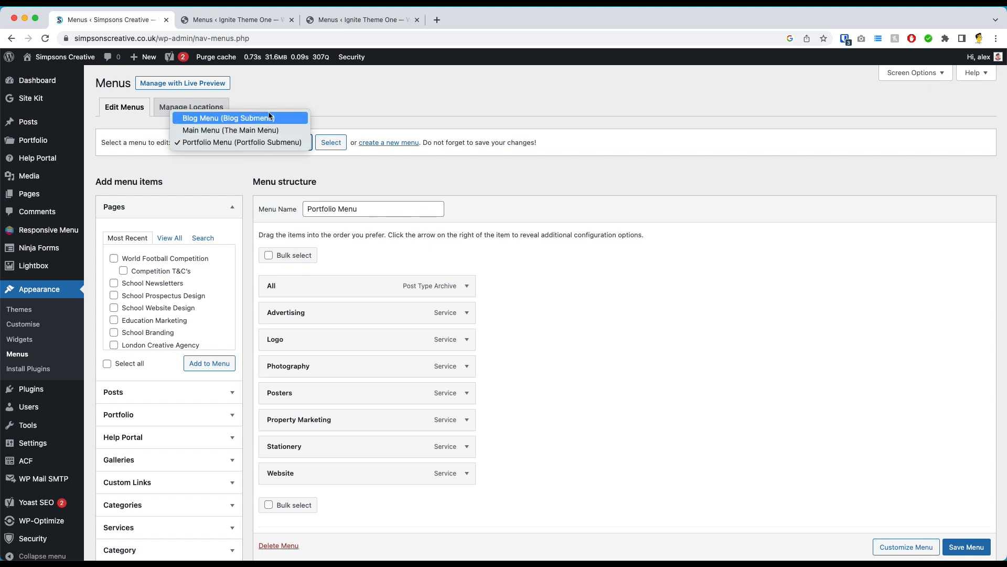
{"action": "left_click", "coordinate": [200, 130]}
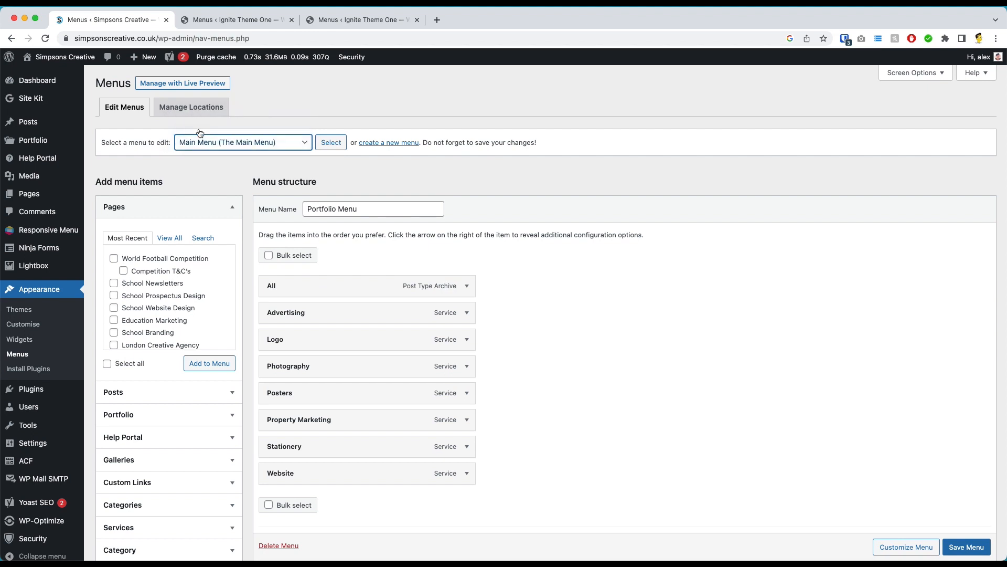
{"action": "left_click", "coordinate": [330, 143]}
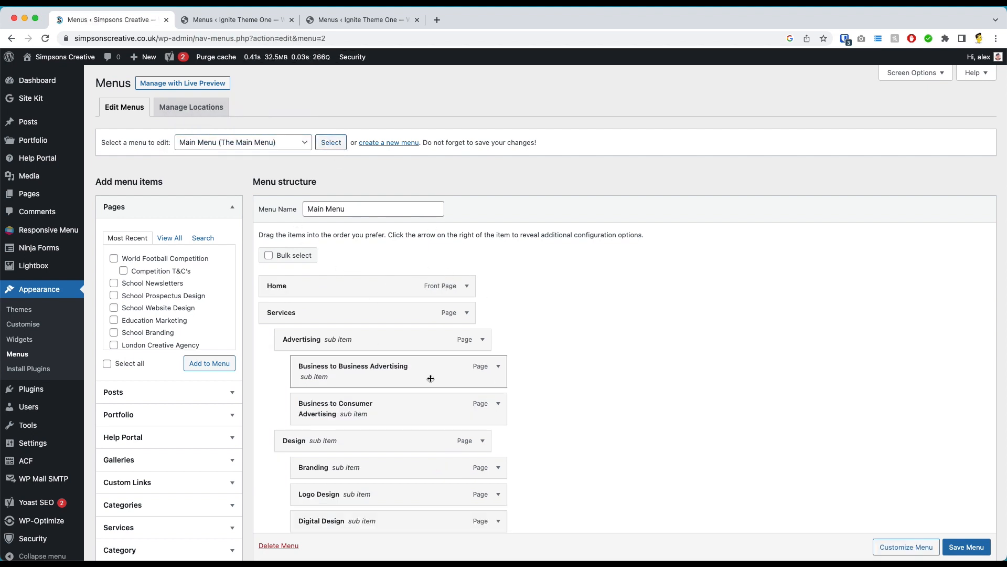
- Load Blog Menu (Blog Submenu) and check the other menus available for editing on the Simpsons Creative site
{"action": "left_click", "coordinate": [222, 143]}
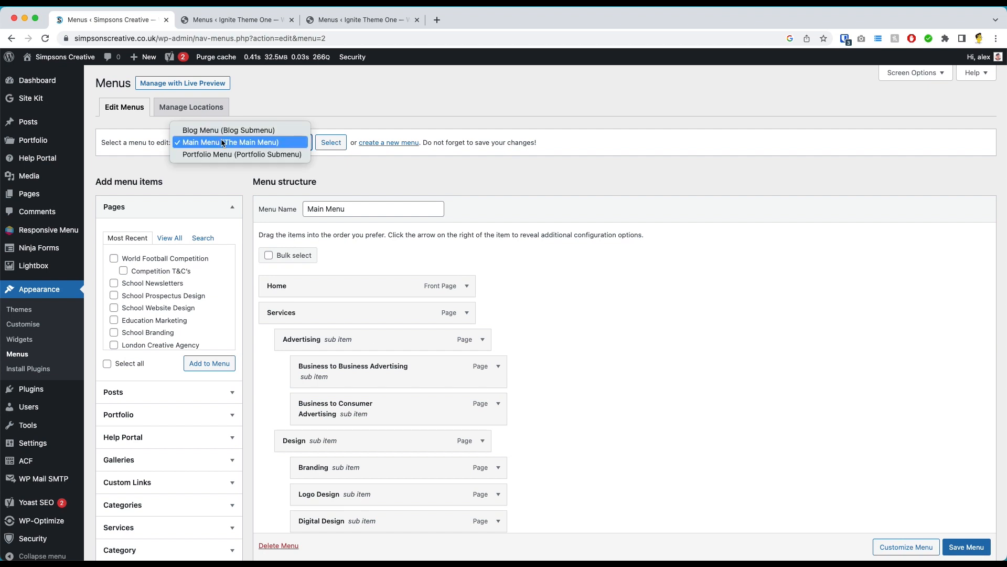
{"action": "left_click", "coordinate": [192, 131]}
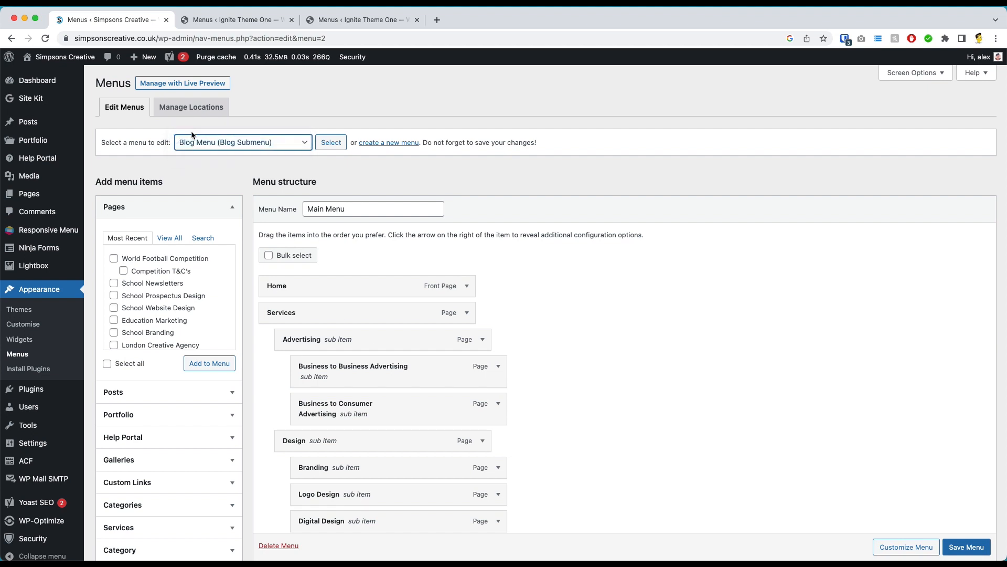
{"action": "left_click", "coordinate": [331, 143]}
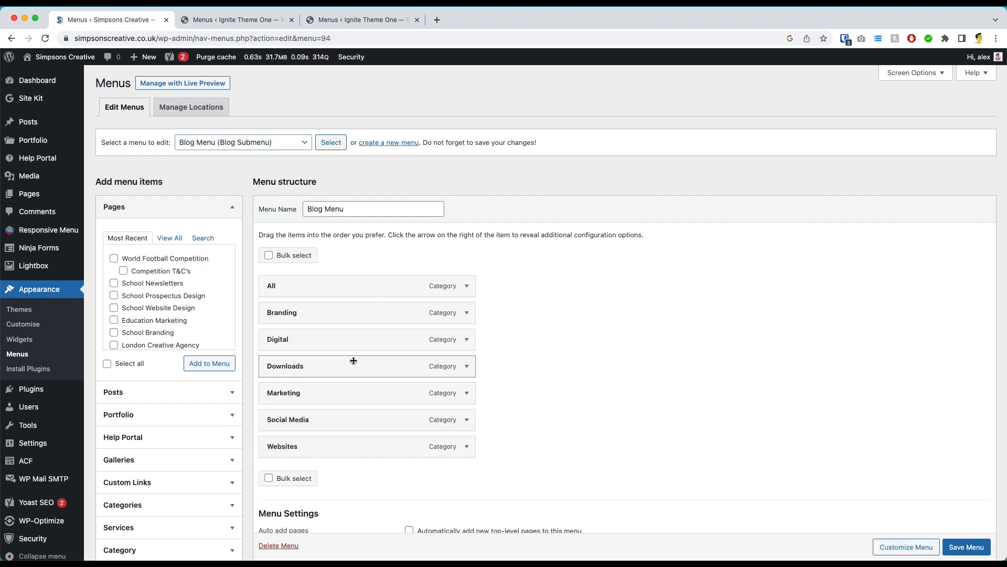
{"action": "left_click", "coordinate": [260, 148]}
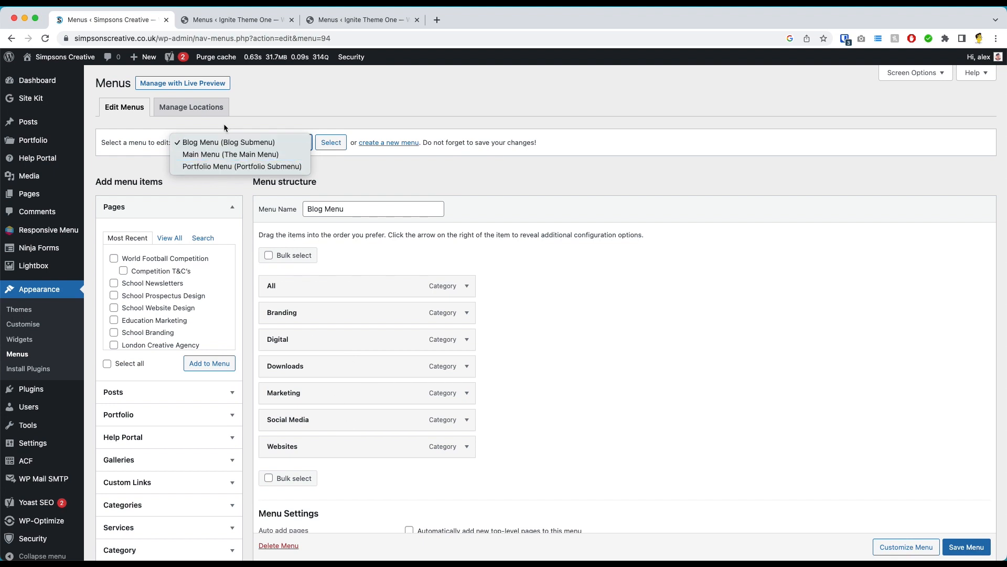
- Return to the Ignite Theme One menu editor and close its duplicate browser tab
{"action": "left_click", "coordinate": [226, 22]}
{"action": "left_click", "coordinate": [231, 20]}
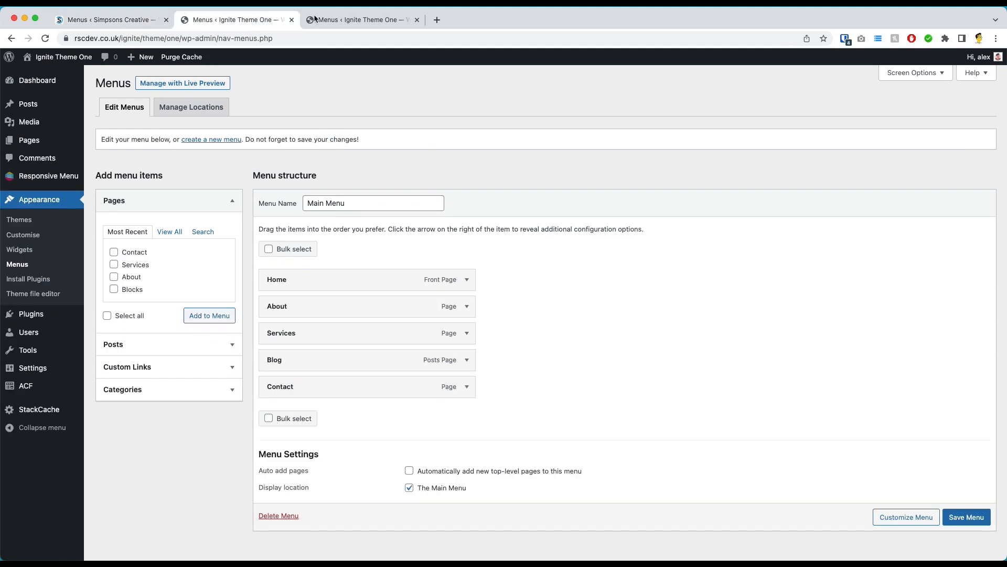
{"action": "left_click", "coordinate": [417, 20]}
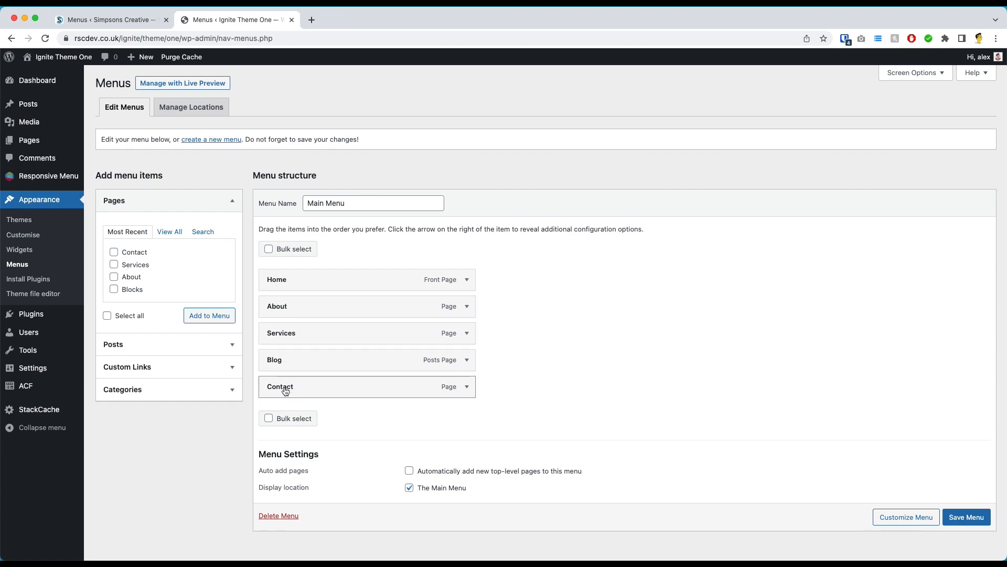
- Open the Ignite Theme One front page in a separate browser tab to view its navigation menu
{"action": "right_click", "coordinate": [67, 56]}
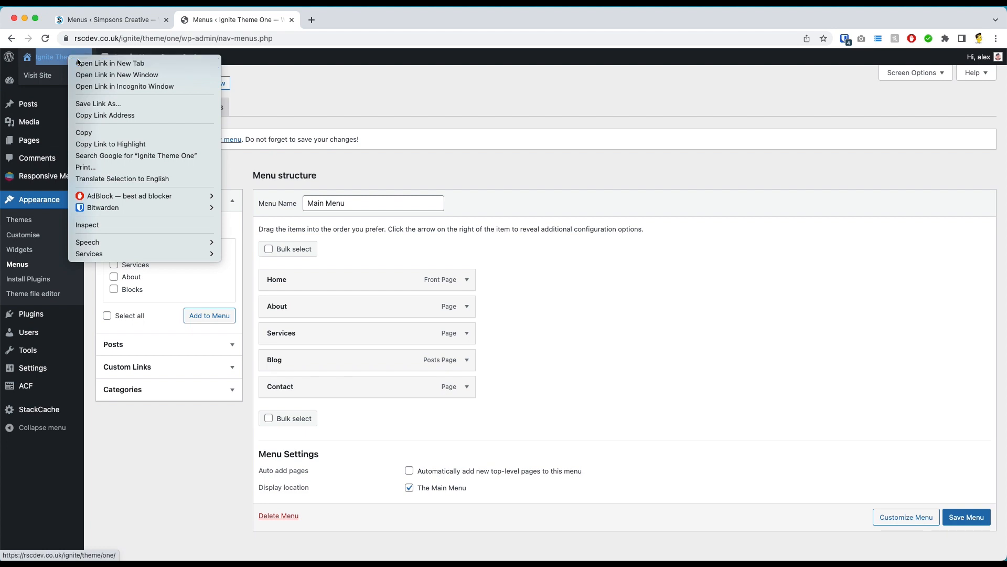
{"action": "left_click", "coordinate": [115, 62]}
{"action": "left_click", "coordinate": [361, 20]}
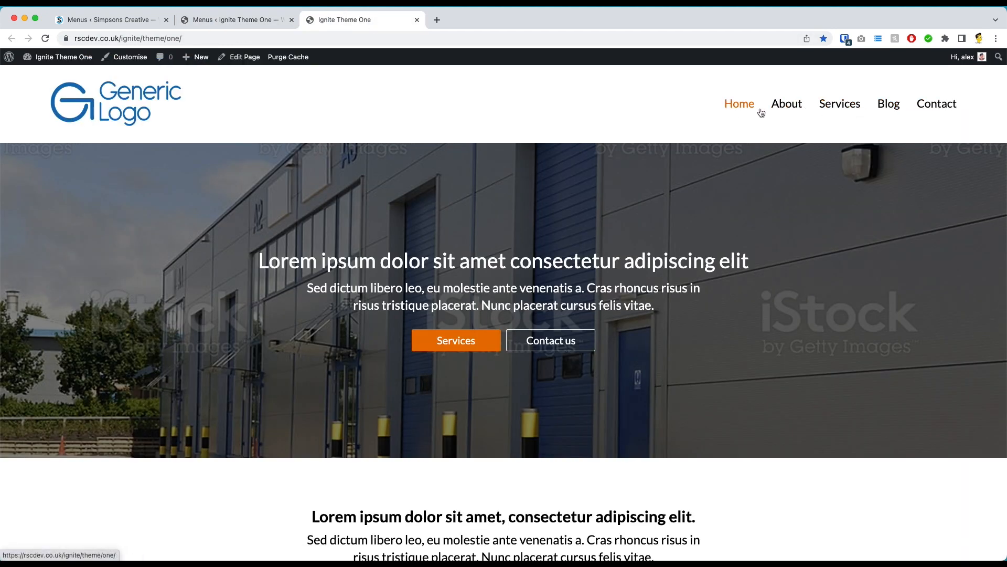
- Add the Blocks page to the Ignite site's Main Menu and save the menu
{"action": "left_click", "coordinate": [255, 22]}
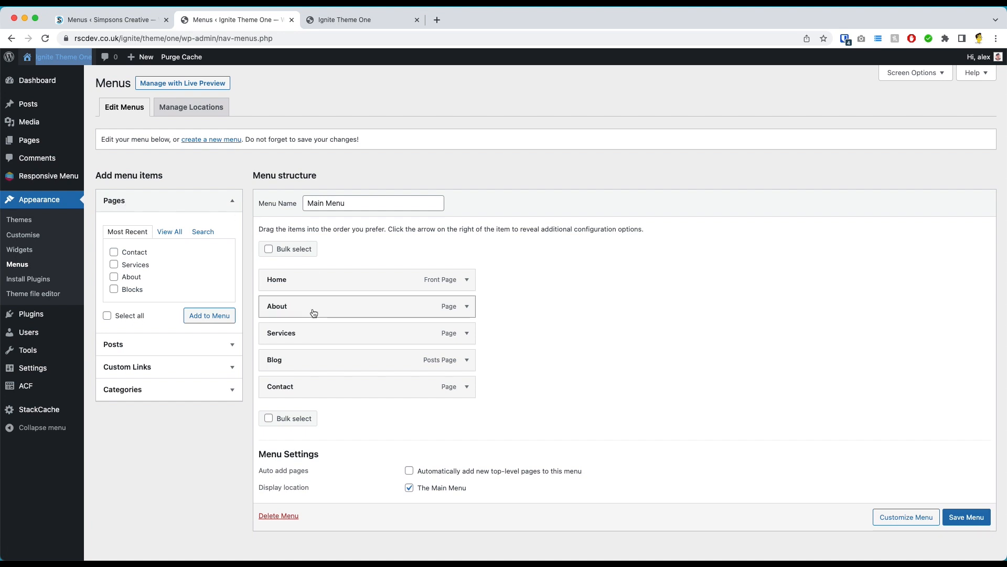
{"action": "left_click", "coordinate": [114, 290]}
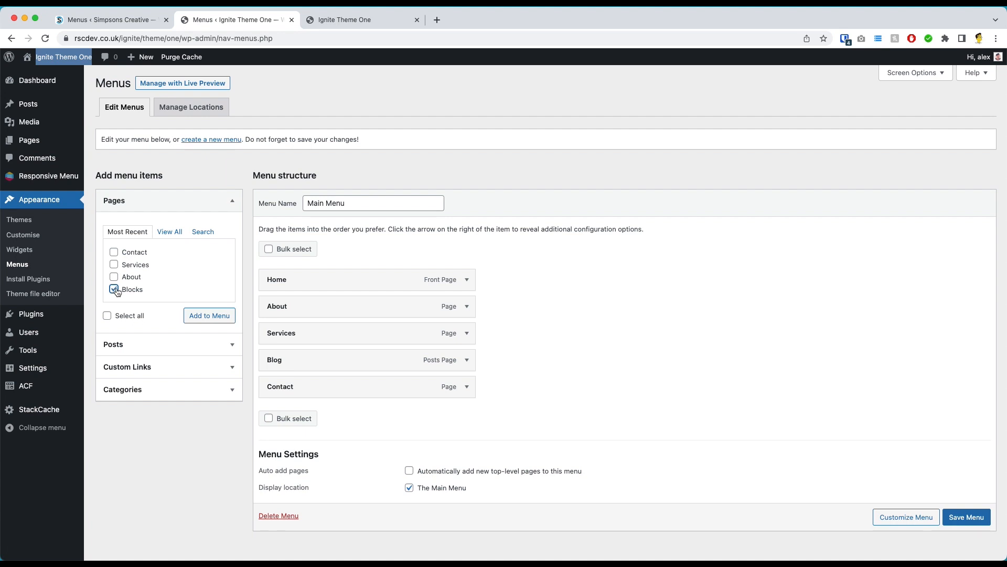
{"action": "left_click", "coordinate": [212, 321]}
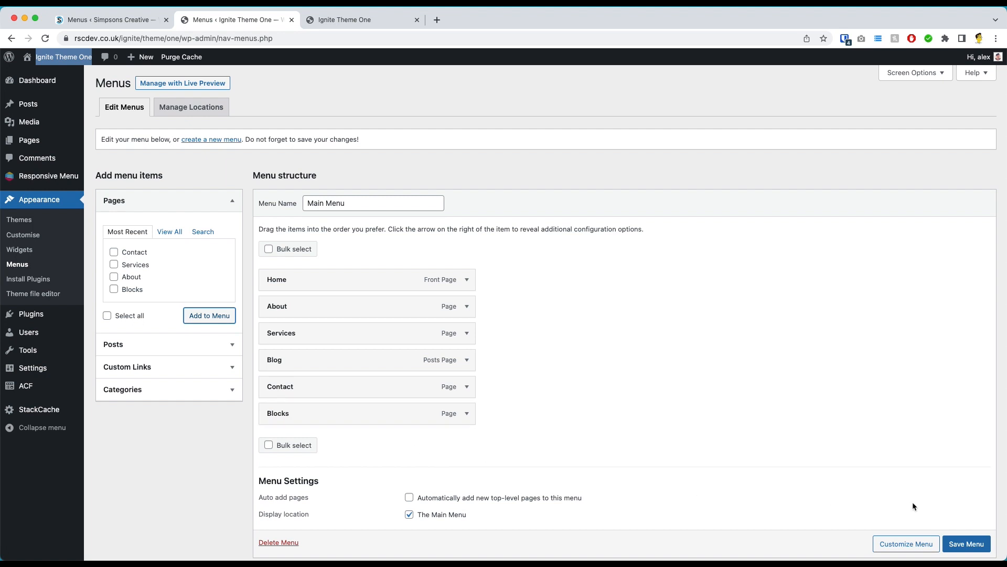
{"action": "scroll", "coordinate": [968, 543], "scroll_direction": "down", "scroll_amount": 1}
{"action": "left_click", "coordinate": [976, 522]}
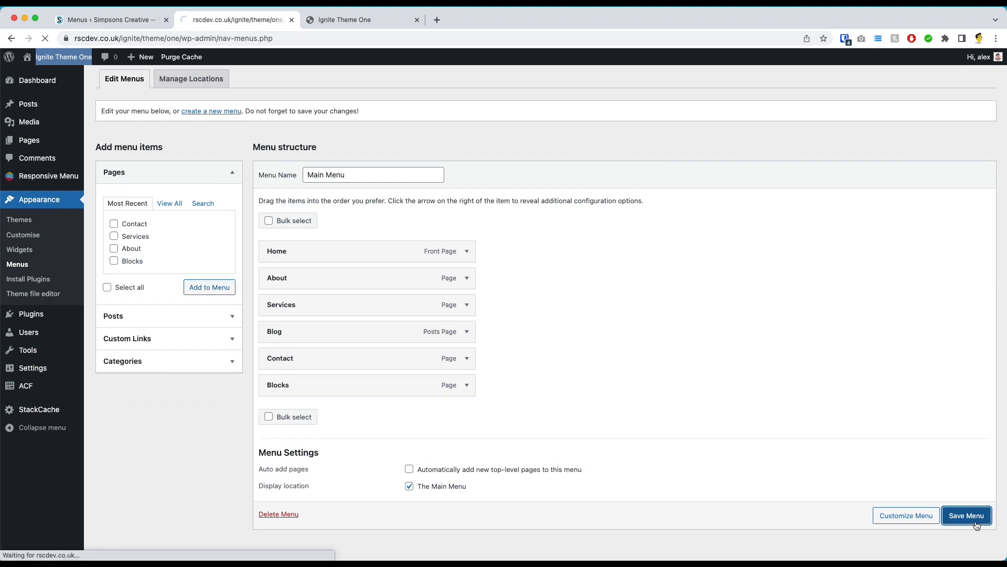
- Reload the Ignite site's front page to check its navigation for the added Blocks item
{"action": "left_click_drag", "start_coordinate": [123, 105], "coordinate": [224, 105]}
{"action": "left_click", "coordinate": [333, 20]}
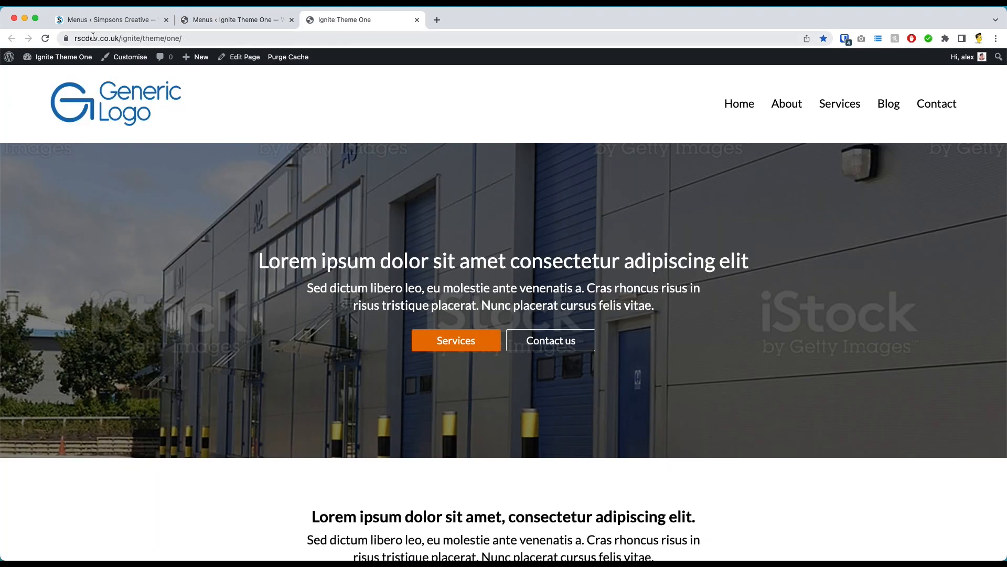
{"action": "left_click", "coordinate": [45, 40]}
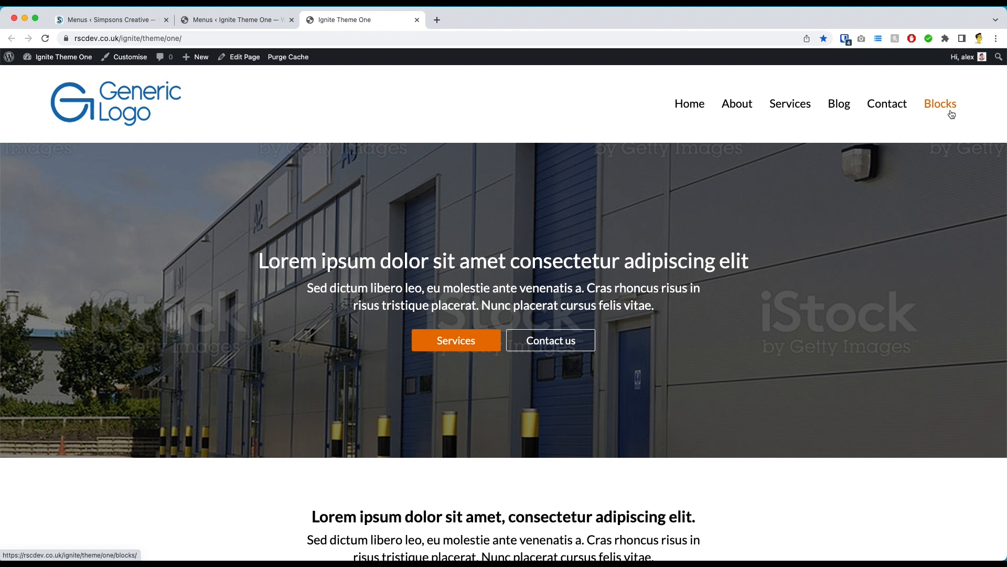
- Move Blocks above Home in the saved Main Menu and reload the front page to check the order
{"action": "left_click", "coordinate": [218, 19]}
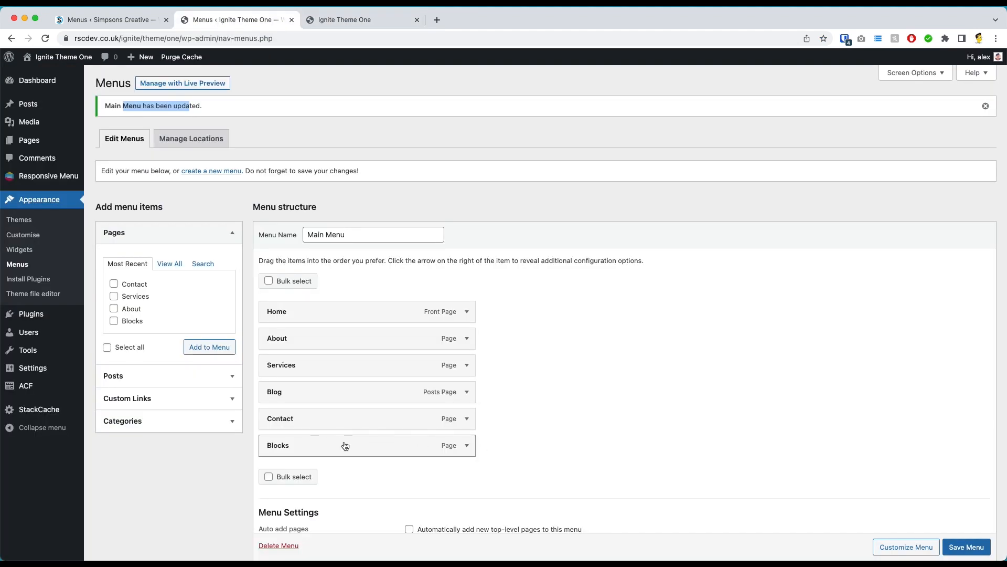
{"action": "left_click_drag", "start_coordinate": [275, 447], "coordinate": [281, 303]}
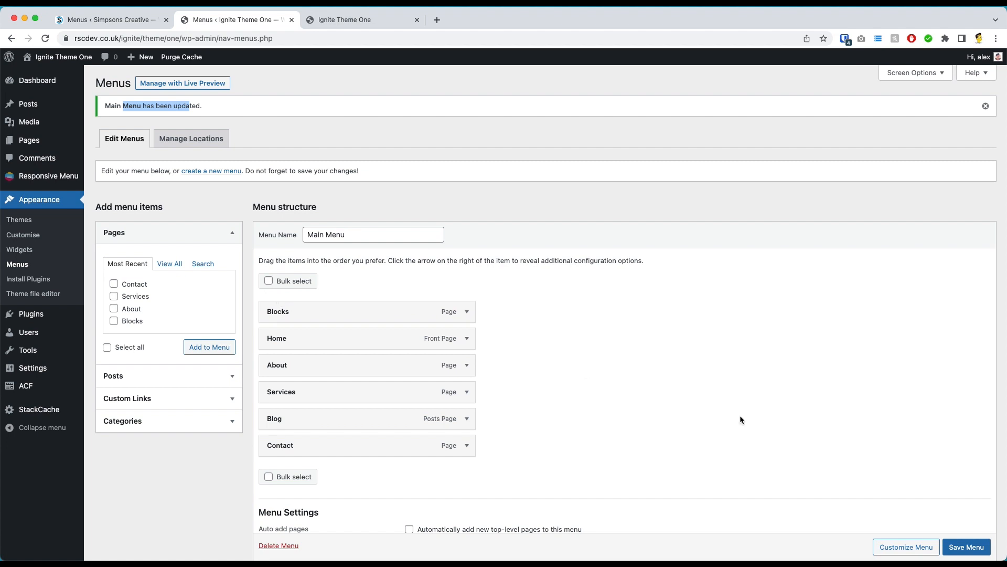
{"action": "left_click", "coordinate": [966, 546]}
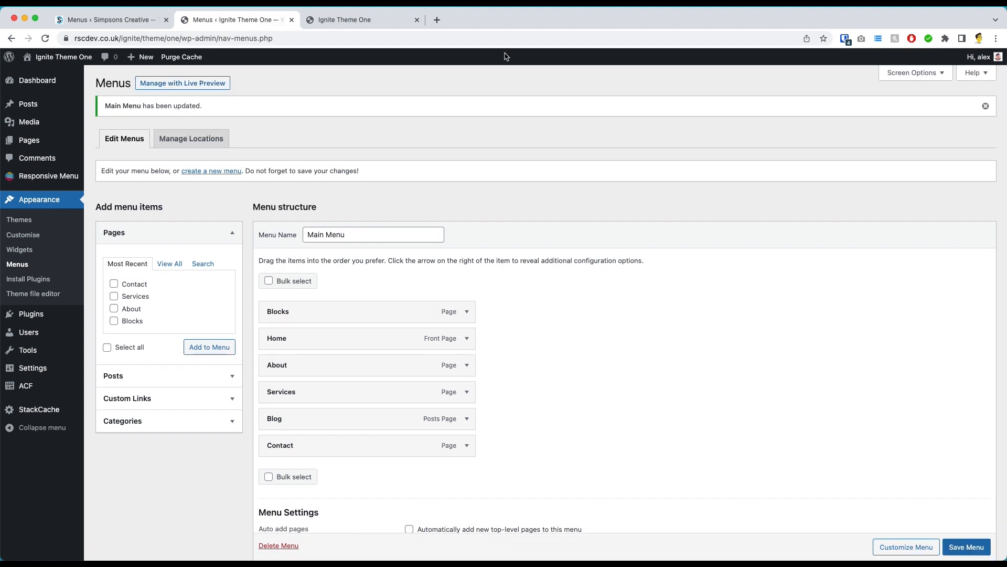
{"action": "left_click", "coordinate": [355, 20]}
{"action": "left_click", "coordinate": [45, 39]}
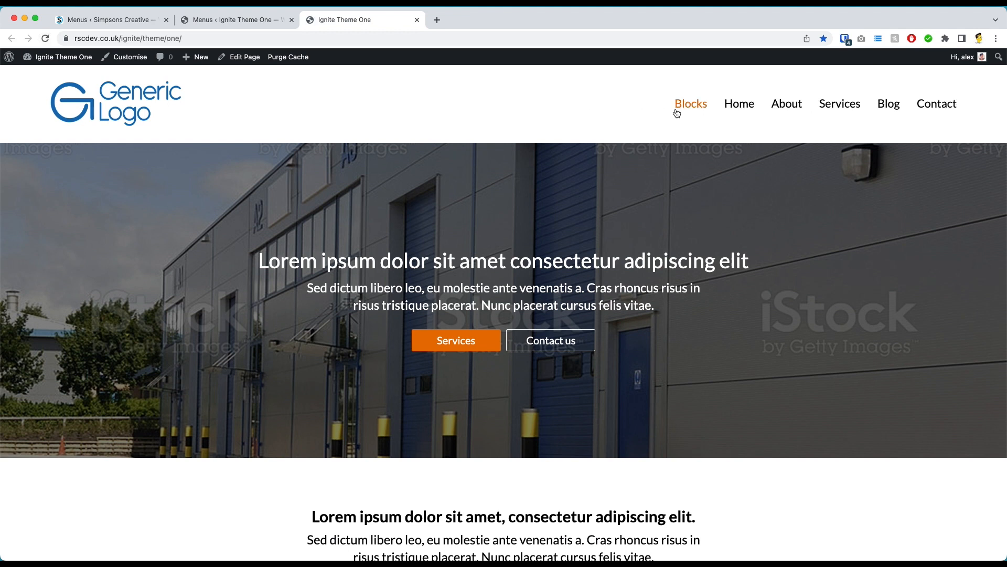
- In the Main Menu structure, nest Blocks under Home and About under Blocks as sub items
{"action": "left_click", "coordinate": [229, 21]}
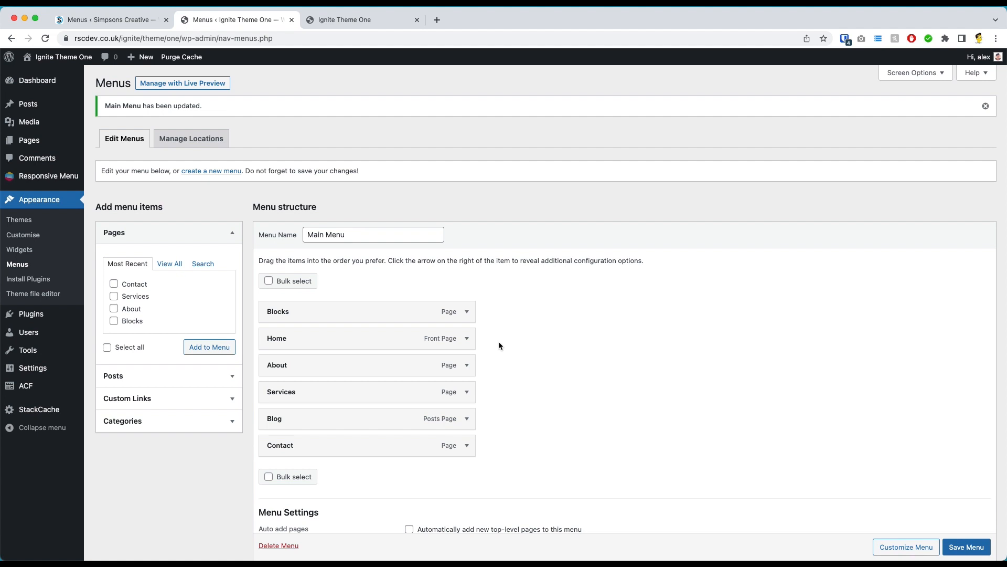
{"action": "left_click_drag", "start_coordinate": [276, 312], "coordinate": [293, 336]}
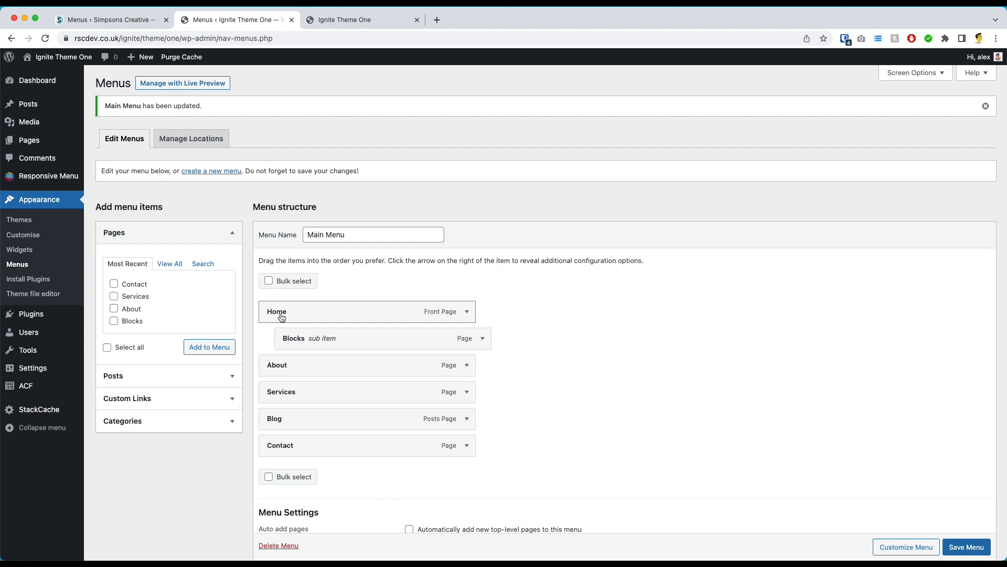
{"action": "left_click_drag", "start_coordinate": [281, 364], "coordinate": [316, 367]}
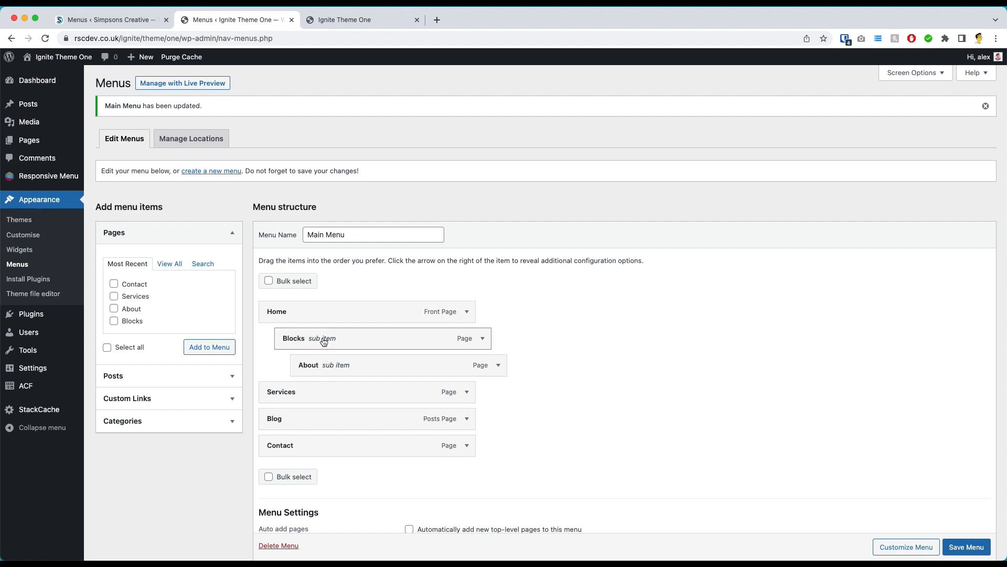
- Return Blocks and About to the top level of the Main Menu, with Blocks directly after Home
{"action": "left_click_drag", "start_coordinate": [323, 341], "coordinate": [288, 337]}
{"action": "left_click_drag", "start_coordinate": [308, 359], "coordinate": [292, 345]}
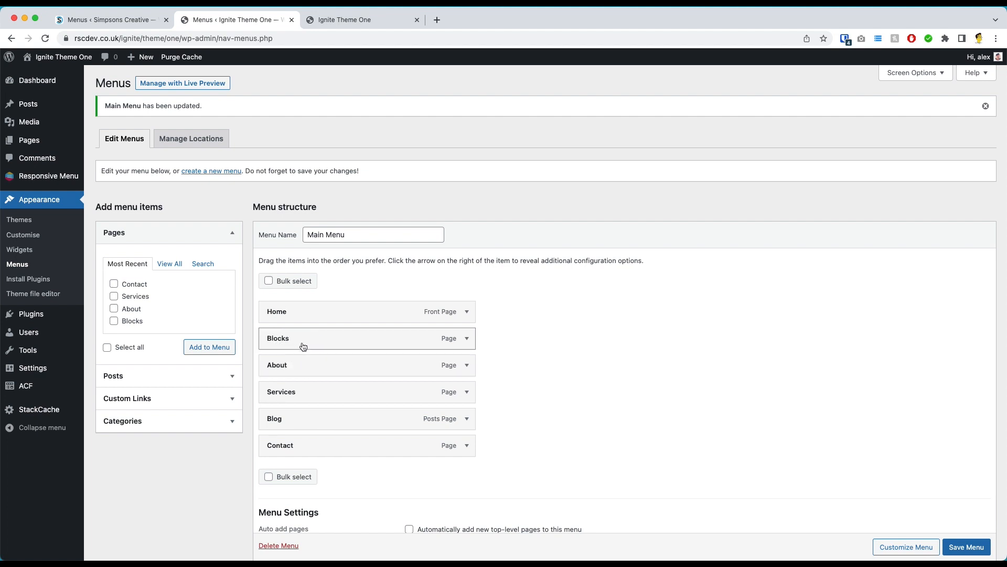
- Remove the Blocks item from the Main Menu and save the menu
{"action": "left_click", "coordinate": [468, 340]}
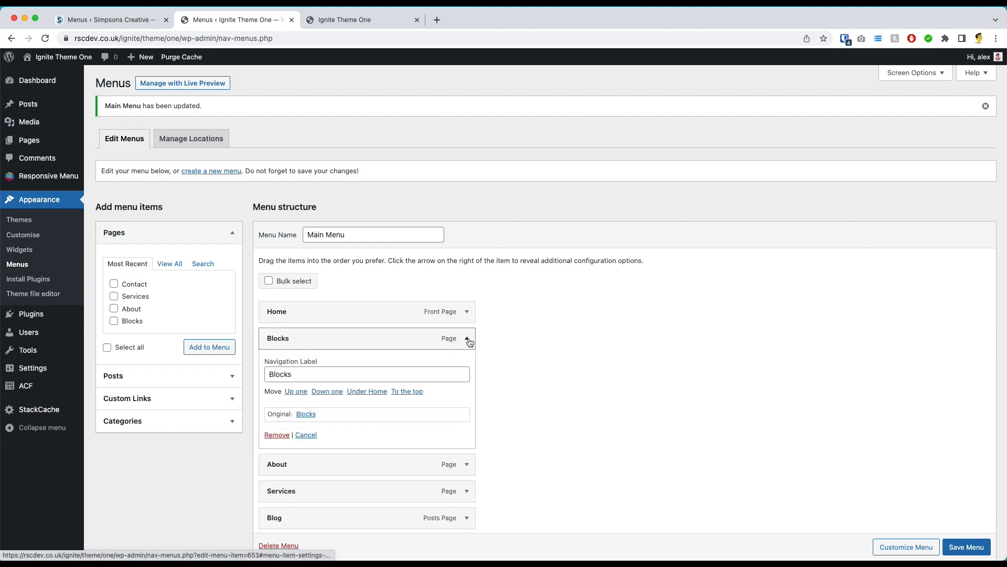
{"action": "left_click", "coordinate": [467, 340]}
{"action": "left_click", "coordinate": [467, 340]}
{"action": "left_click", "coordinate": [275, 435]}
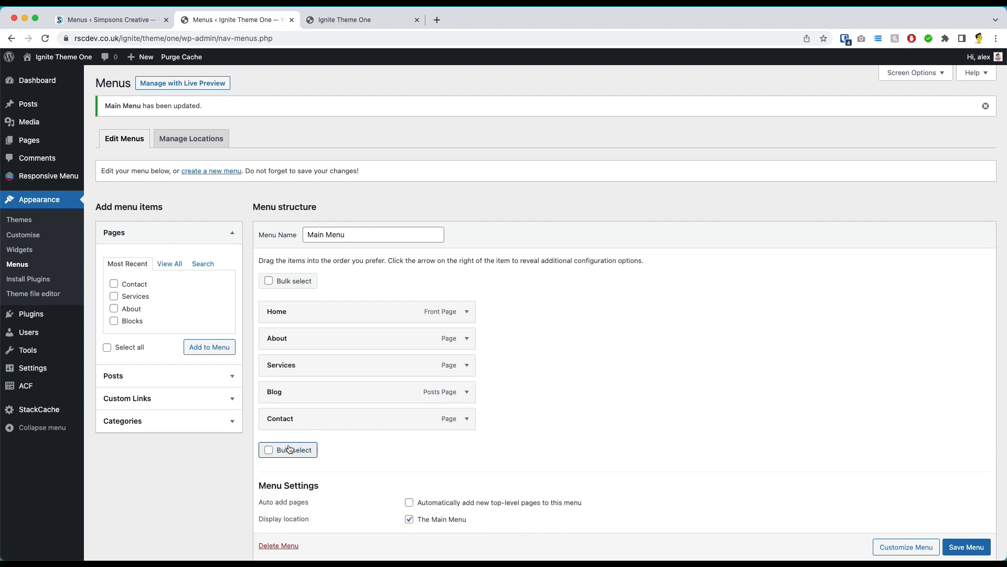
{"action": "scroll", "coordinate": [967, 554], "scroll_direction": "down", "scroll_amount": 1}
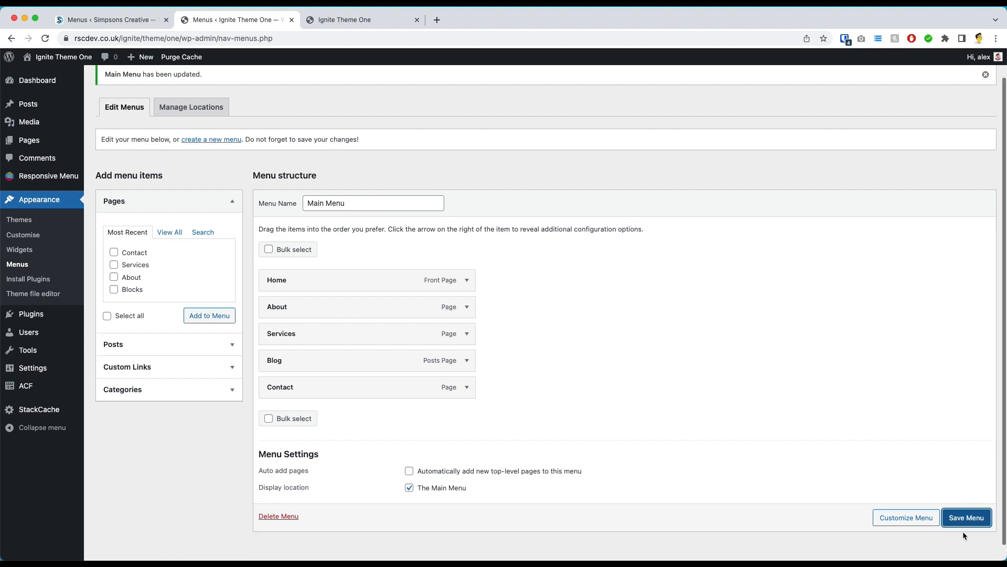
{"action": "left_click", "coordinate": [967, 518]}
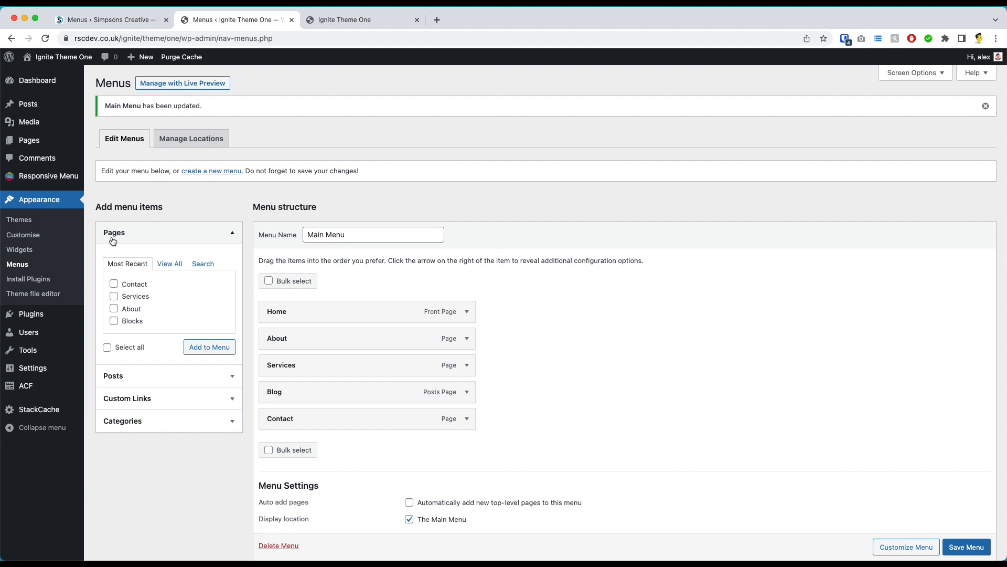
- Look at the full list of pages and the page search available for adding menu items
{"action": "left_click", "coordinate": [180, 268]}
{"action": "scroll", "coordinate": [160, 325], "scroll_direction": "down", "scroll_amount": 2}
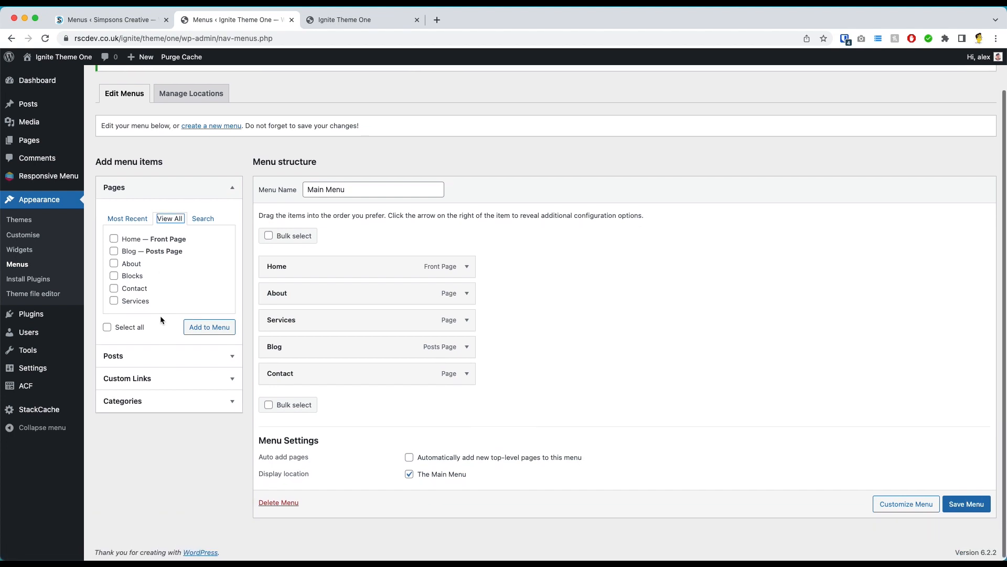
{"action": "left_click", "coordinate": [201, 220]}
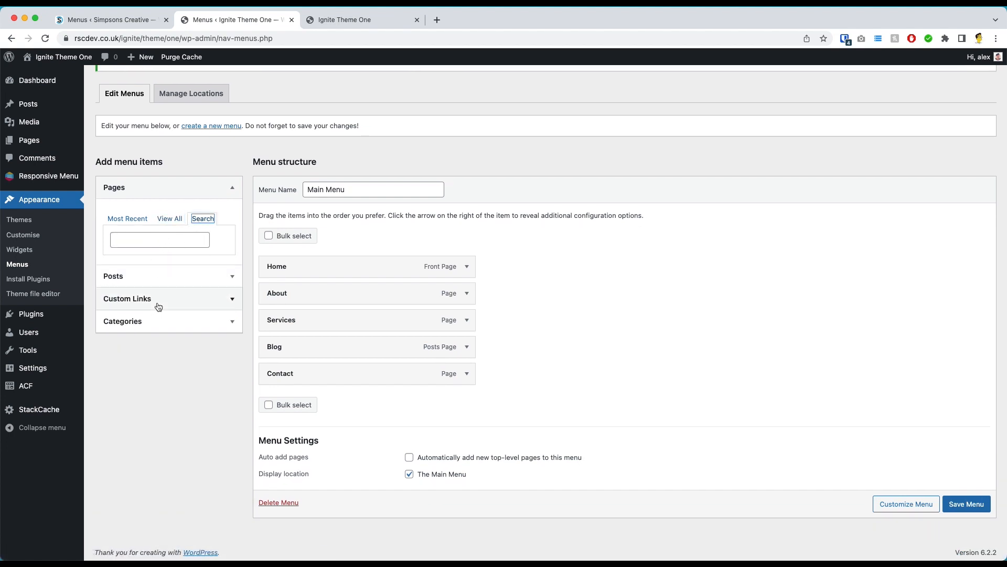
- Open the live site in a new tab in place of the old one and copy its Contact page address
{"action": "right_click", "coordinate": [64, 56]}
{"action": "left_click", "coordinate": [127, 65]}
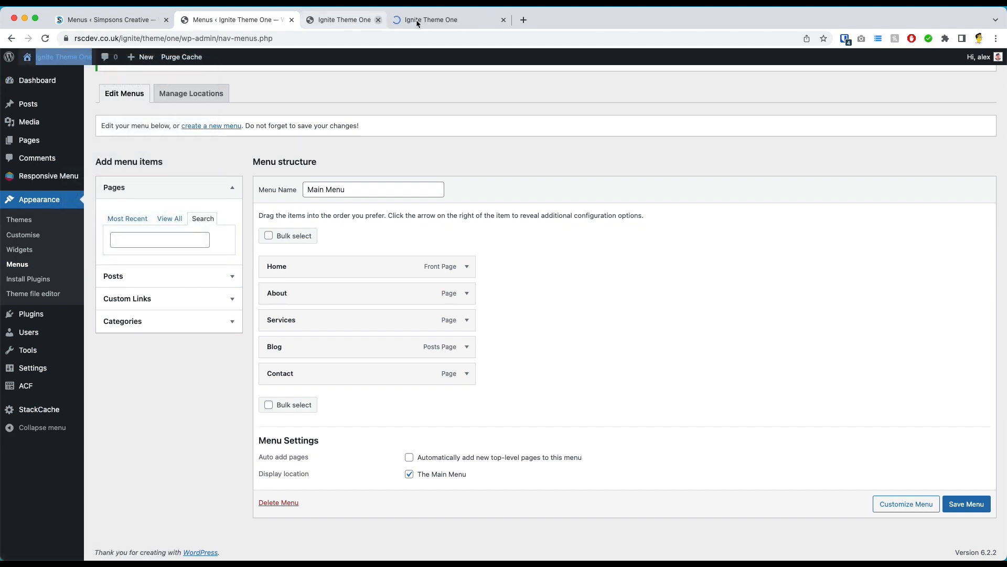
{"action": "left_click", "coordinate": [418, 20]}
{"action": "left_click", "coordinate": [396, 20]}
{"action": "left_click", "coordinate": [919, 105]}
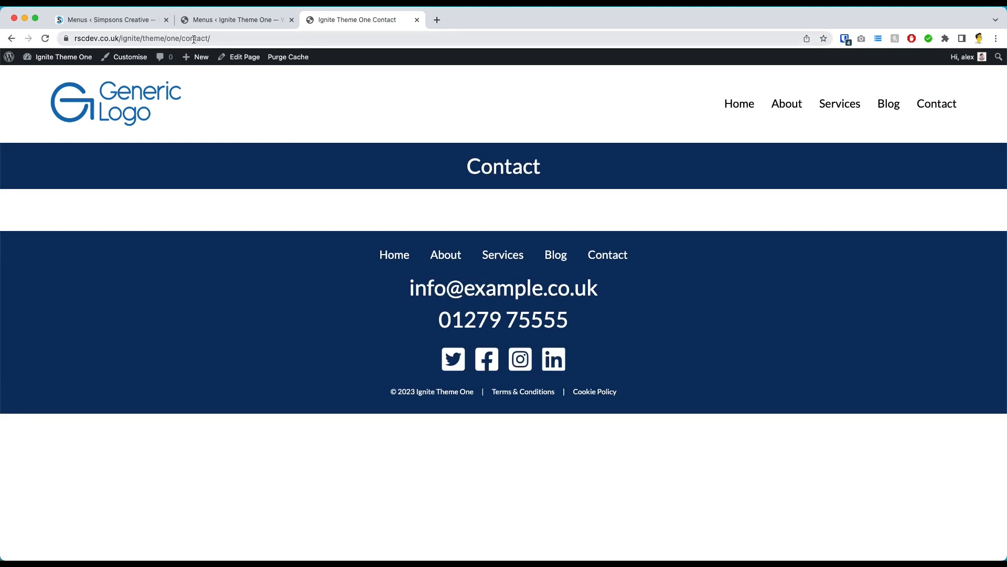
{"action": "left_click", "coordinate": [194, 38]}
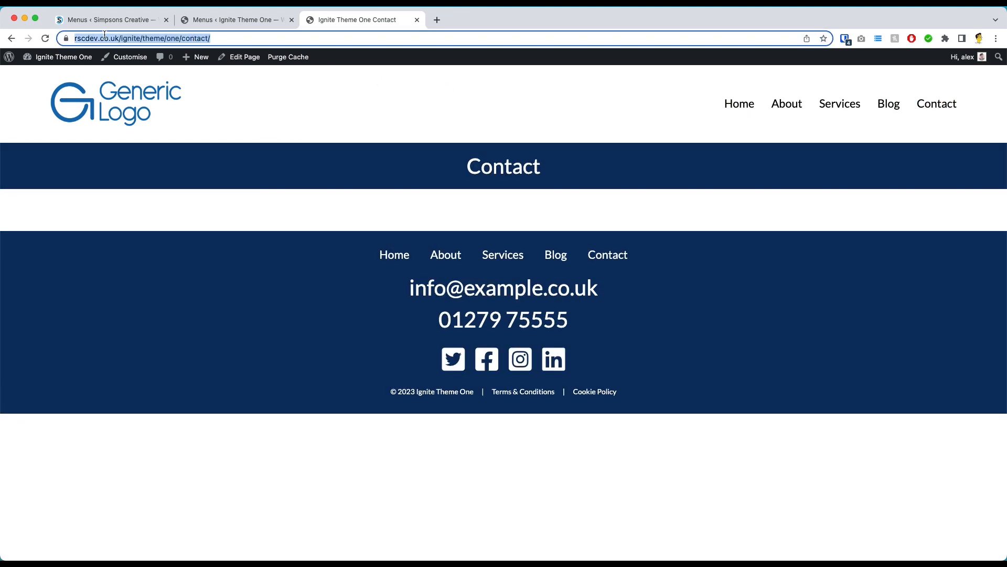
{"action": "right_click", "coordinate": [148, 38]}
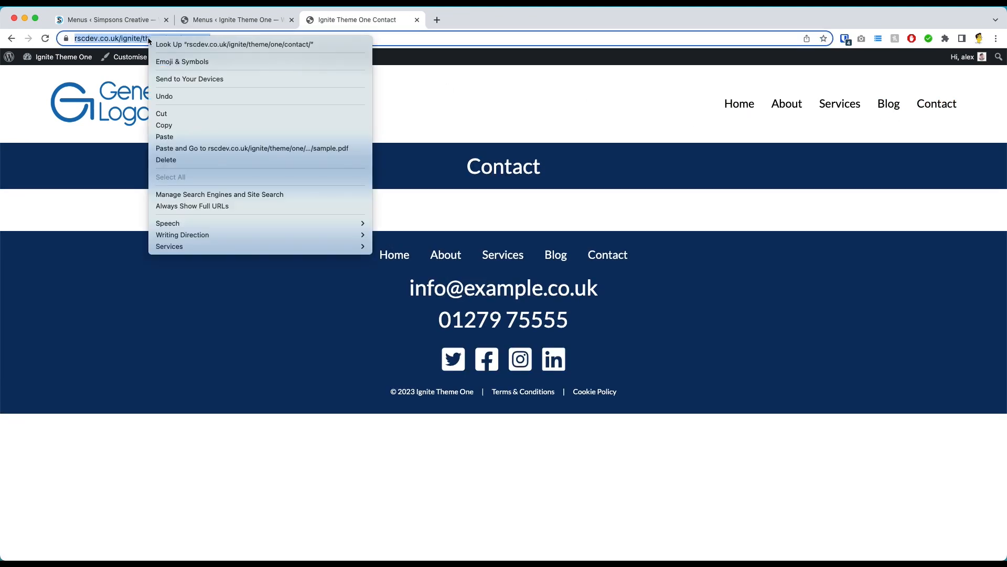
{"action": "left_click", "coordinate": [179, 126]}
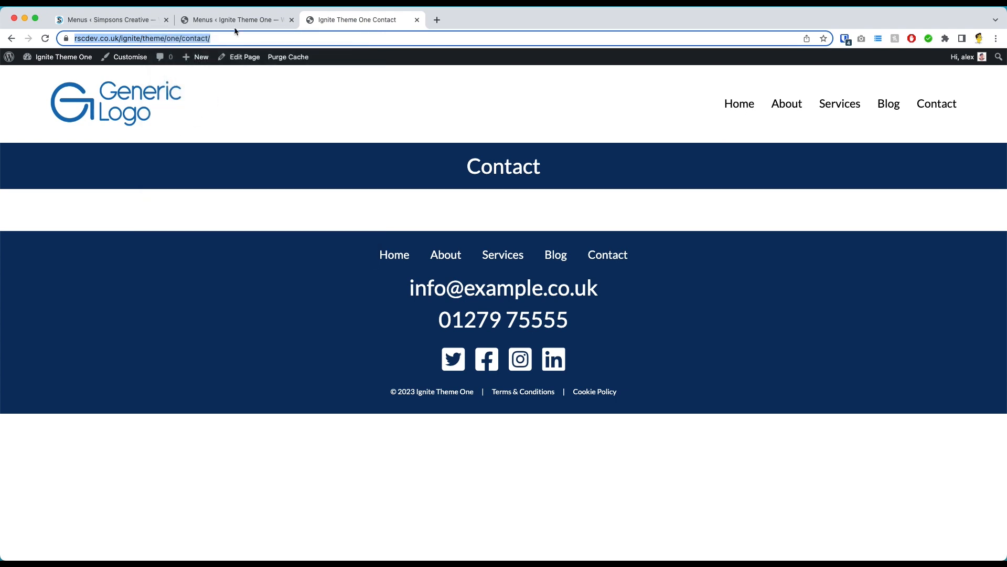
- Add a custom link to the Main Menu with the copied Contact page URL and the link text "Test"
{"action": "left_click", "coordinate": [228, 21]}
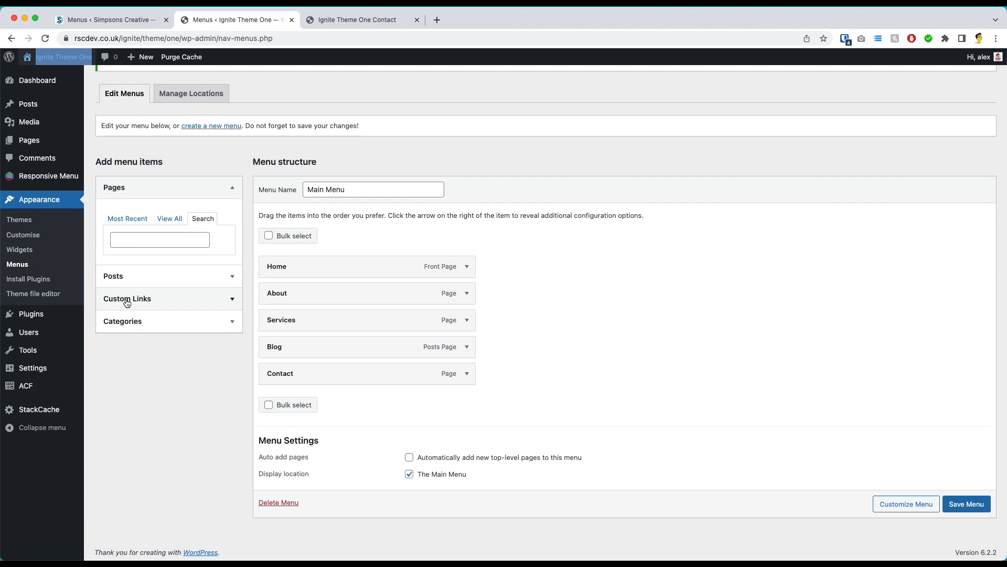
{"action": "left_click", "coordinate": [235, 302]}
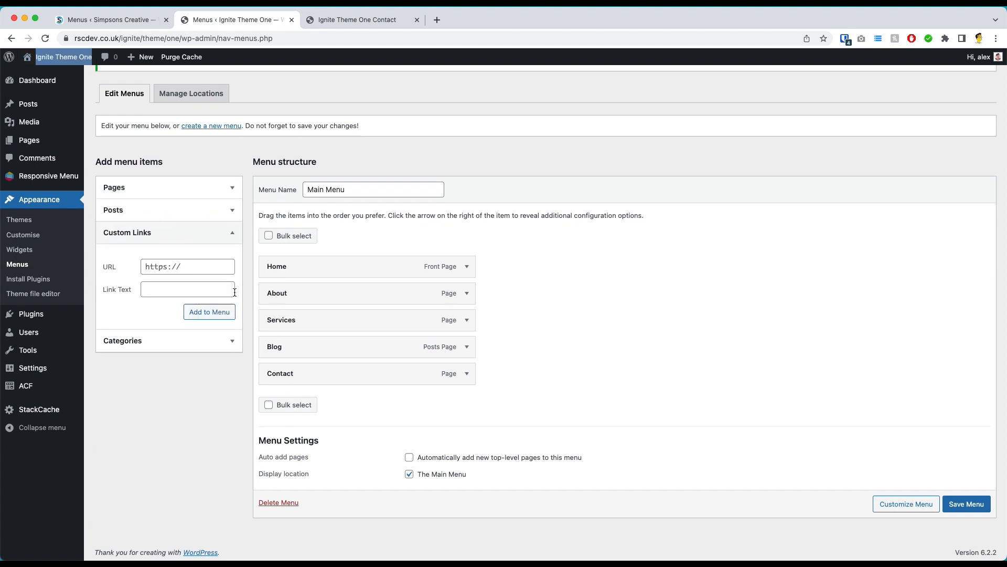
{"action": "left_click", "coordinate": [204, 265]}
{"action": "key", "text": "super+v"}
{"action": "left_click", "coordinate": [203, 287]}
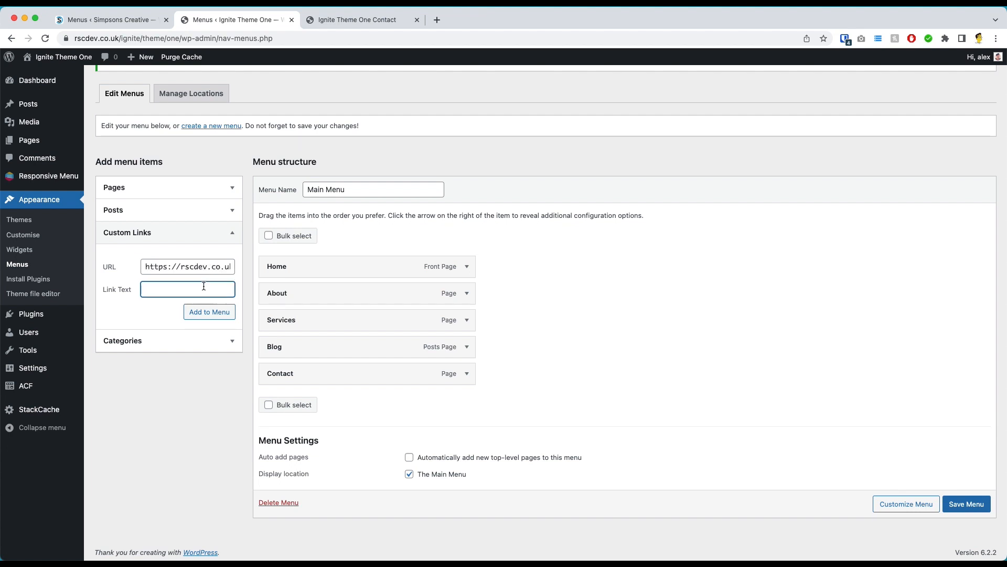
{"action": "type", "text": "Test"}
{"action": "left_click", "coordinate": [208, 313]}
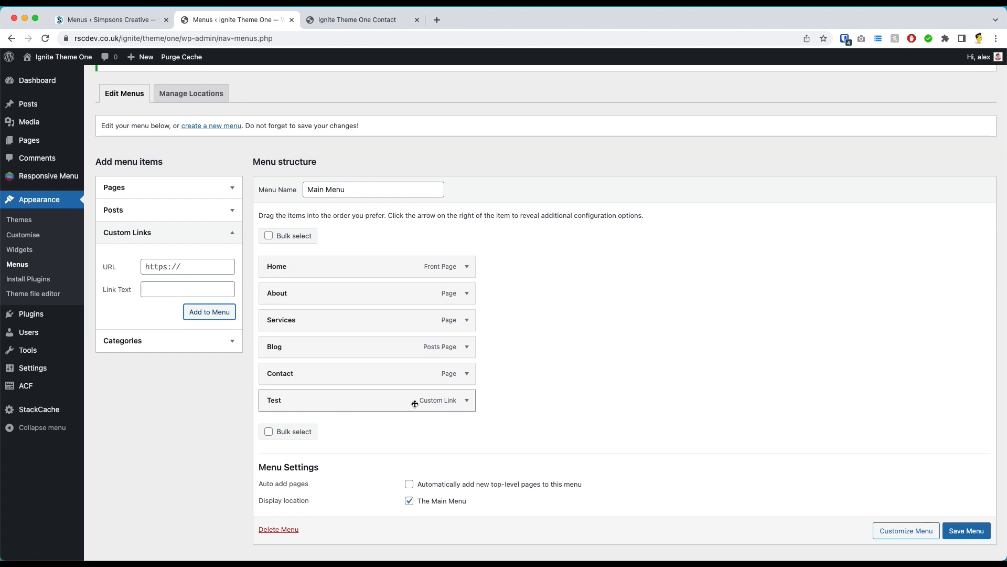
- Review the Test custom link's URL and change its navigation label to "Test Link"
{"action": "left_click", "coordinate": [467, 401]}
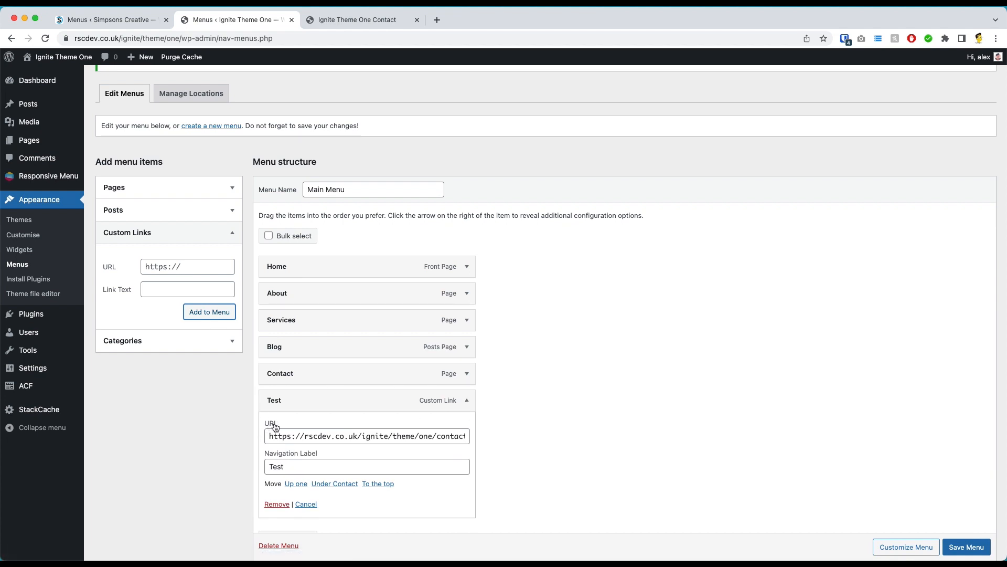
{"action": "left_click_drag", "start_coordinate": [314, 436], "coordinate": [552, 444]}
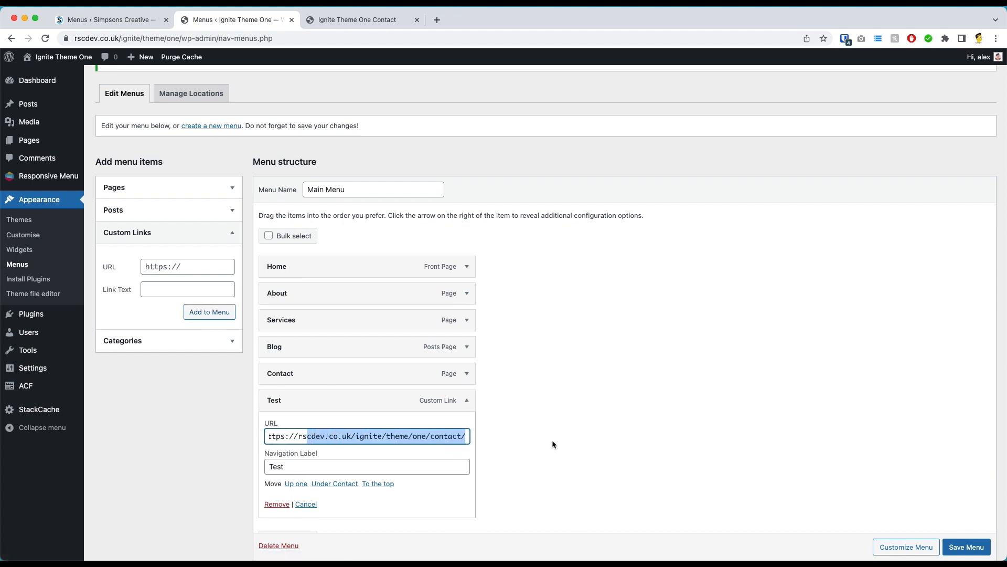
{"action": "triple_click", "coordinate": [341, 440]}
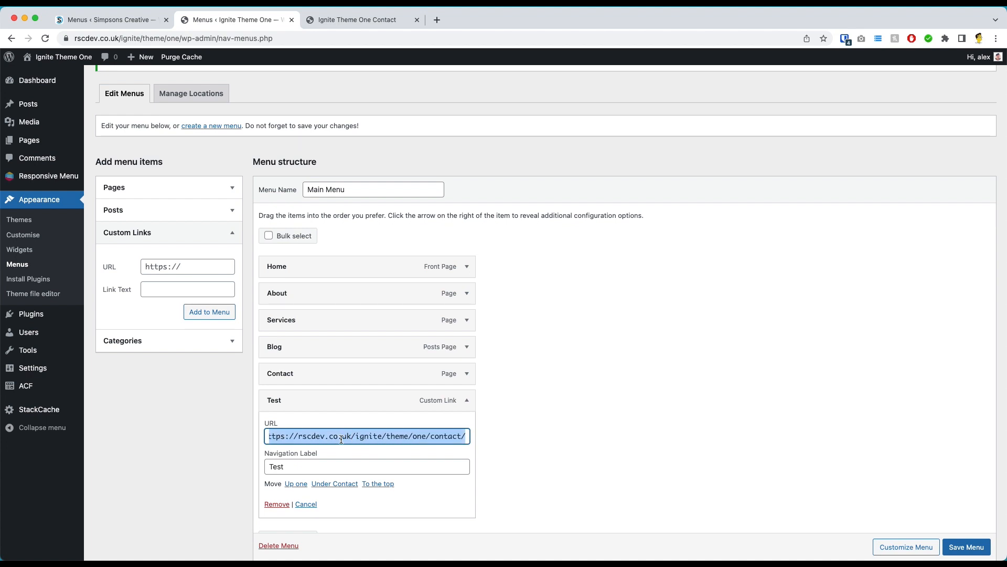
{"action": "left_click", "coordinate": [323, 472]}
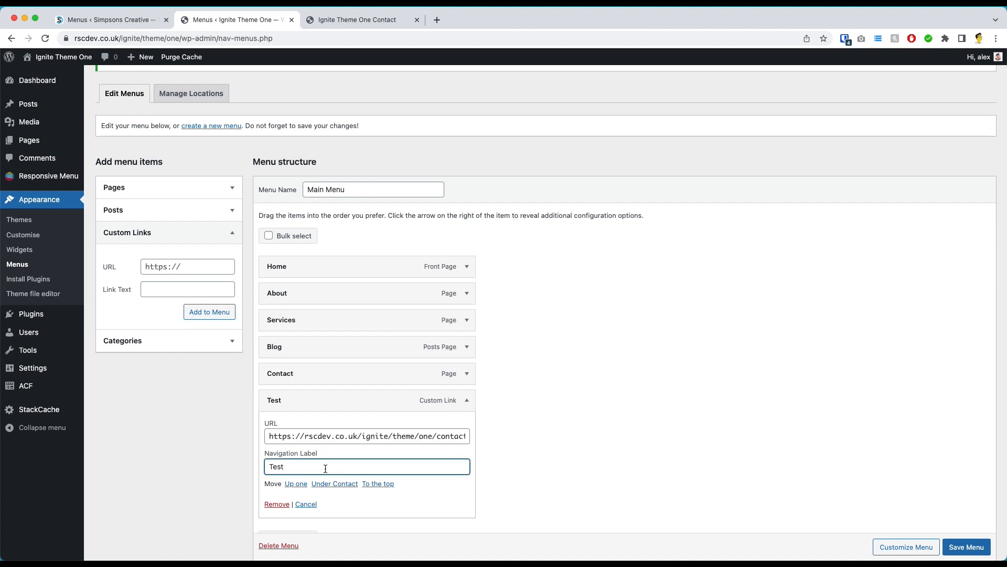
{"action": "type", "text": "Link"}
{"action": "left_click", "coordinate": [534, 443]}
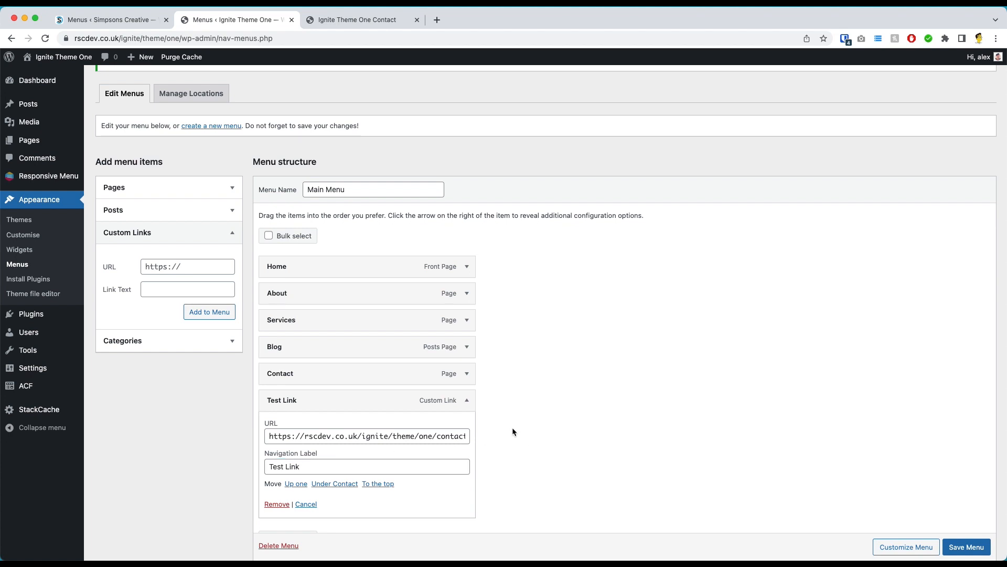
{"action": "left_click", "coordinate": [468, 401]}
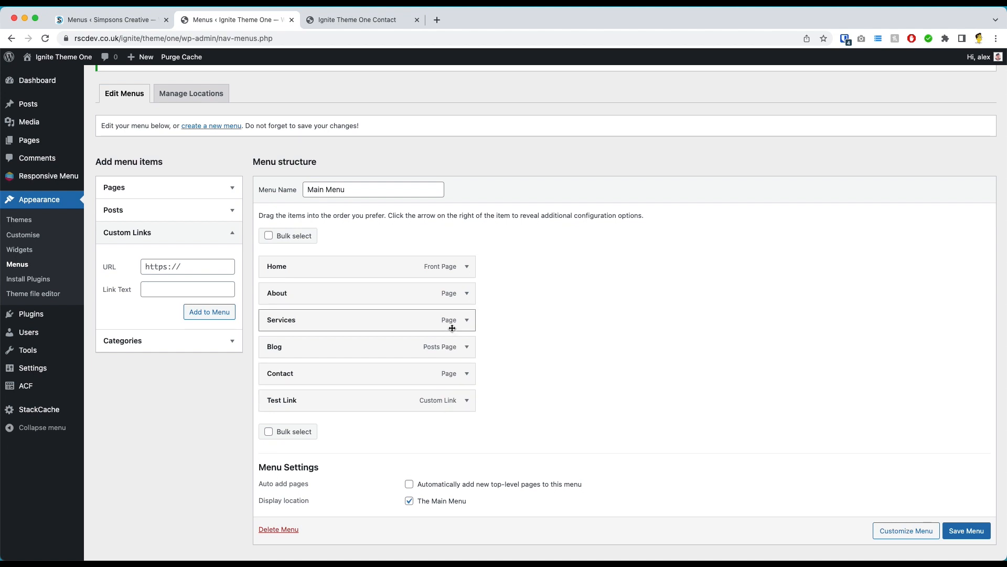
- Add the Services page to the Main Menu a second time from the most recent pages
{"action": "left_click", "coordinate": [135, 191]}
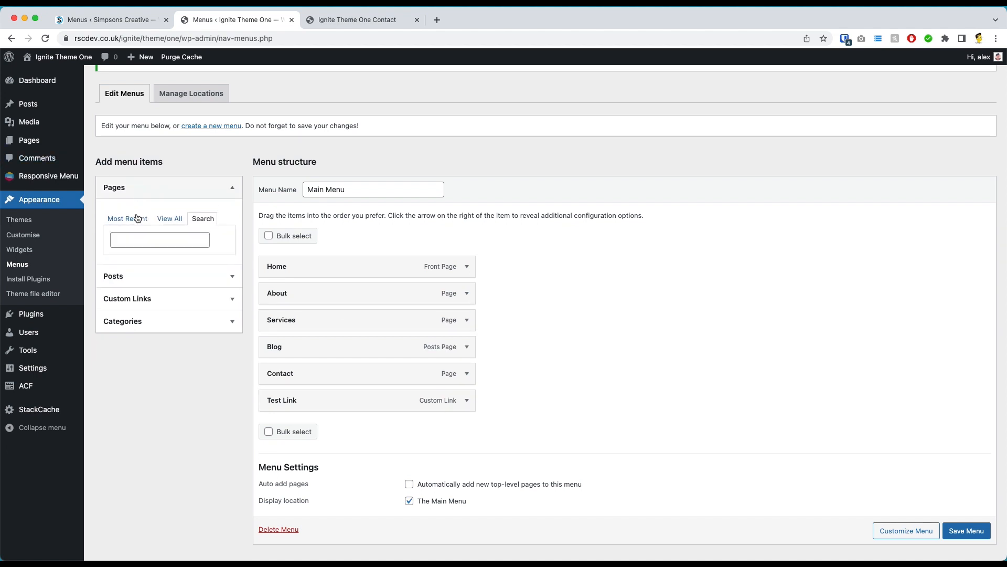
{"action": "left_click", "coordinate": [130, 220]}
{"action": "left_click", "coordinate": [114, 252]}
{"action": "left_click", "coordinate": [211, 302]}
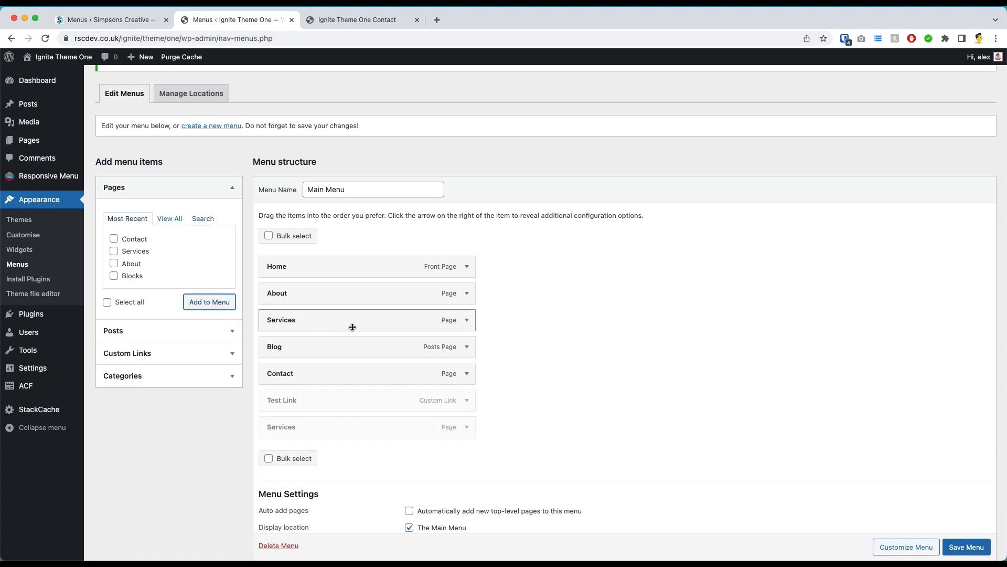
- Change the navigation label of the second Services item to "Services Link"
{"action": "left_click", "coordinate": [468, 428]}
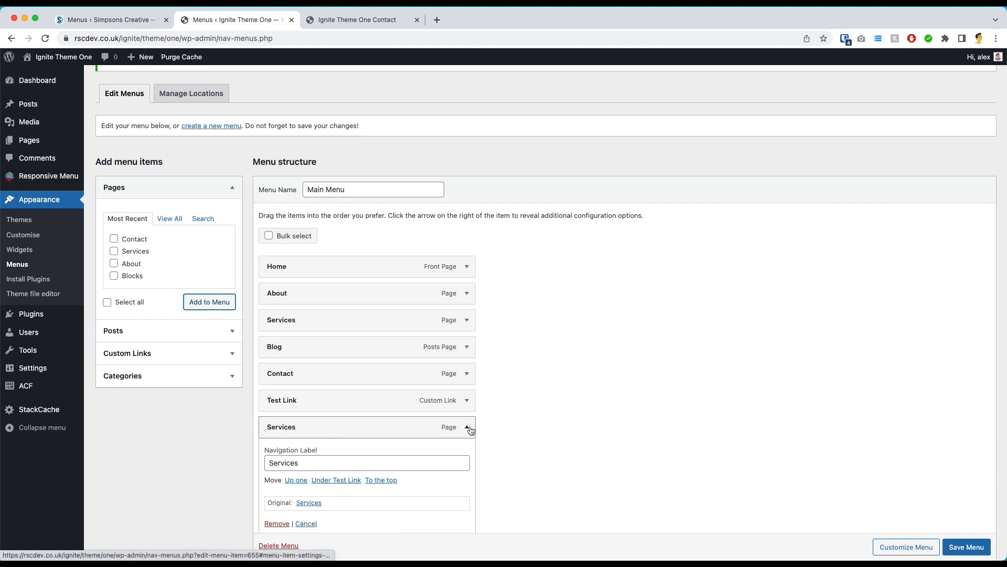
{"action": "scroll", "coordinate": [476, 431], "scroll_direction": "down", "scroll_amount": 2}
{"action": "scroll", "coordinate": [475, 431], "scroll_direction": "down", "scroll_amount": 1}
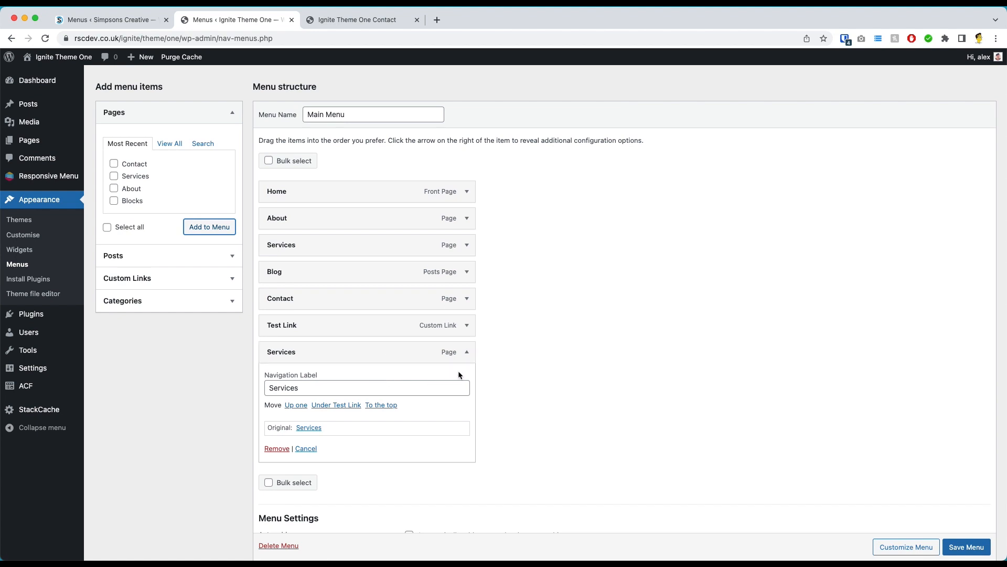
{"action": "left_click", "coordinate": [323, 386]}
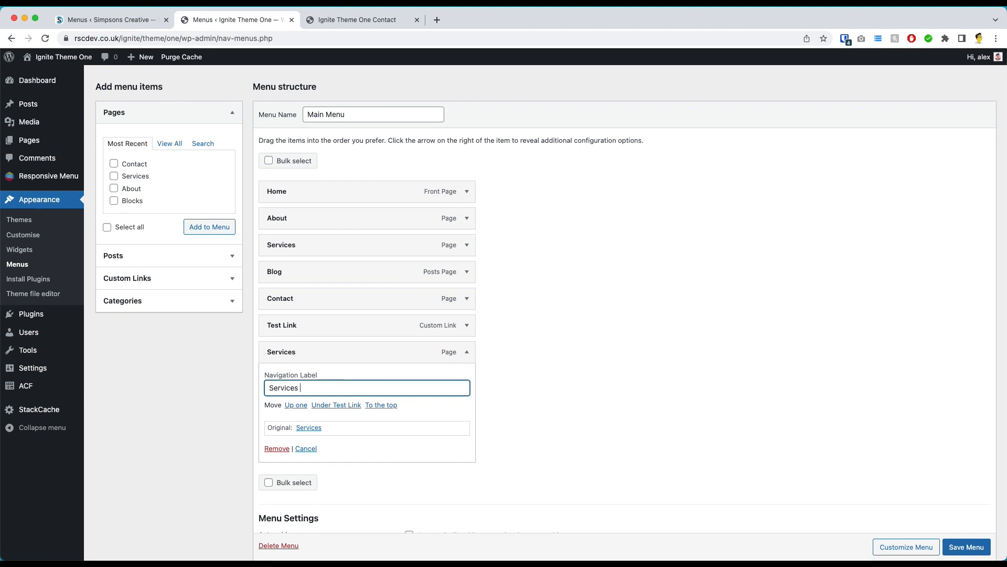
{"action": "type", "text": "Link"}
{"action": "left_click", "coordinate": [467, 354]}
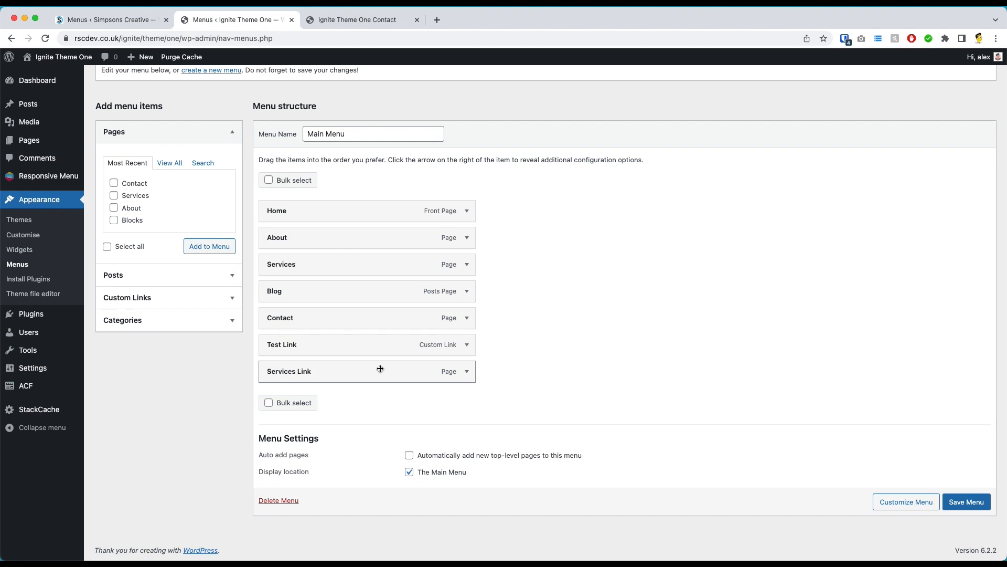
- Restore the navigation label of the Services Link item to "Services"
{"action": "left_click", "coordinate": [470, 373]}
{"action": "double_click", "coordinate": [325, 380]}
{"action": "double_click", "coordinate": [321, 386]}
{"action": "key", "text": "BackSpace"}
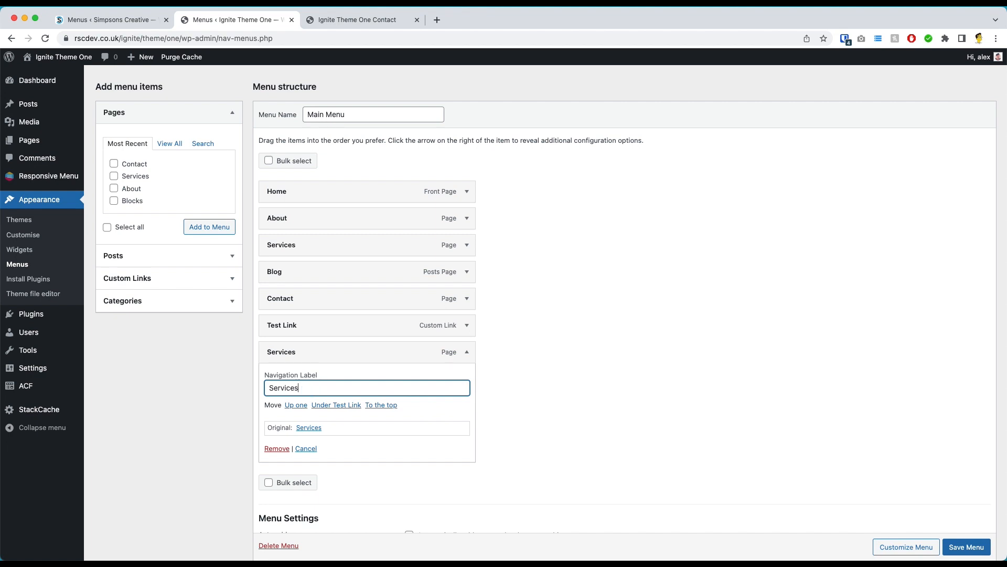
{"action": "left_click", "coordinate": [468, 351]}
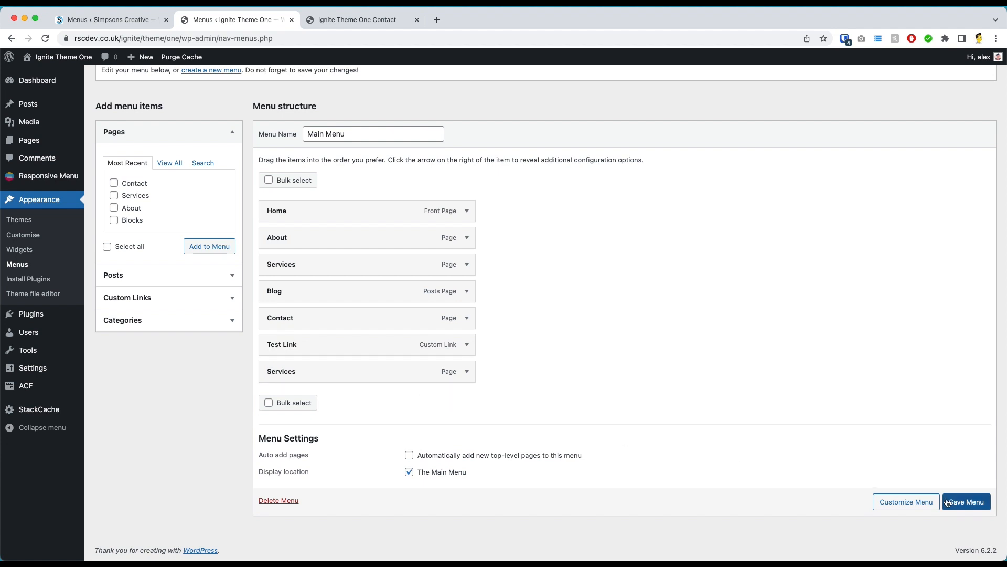
- Save the Main Menu and reload the live Contact page to check the added items
{"action": "left_click", "coordinate": [964, 502]}
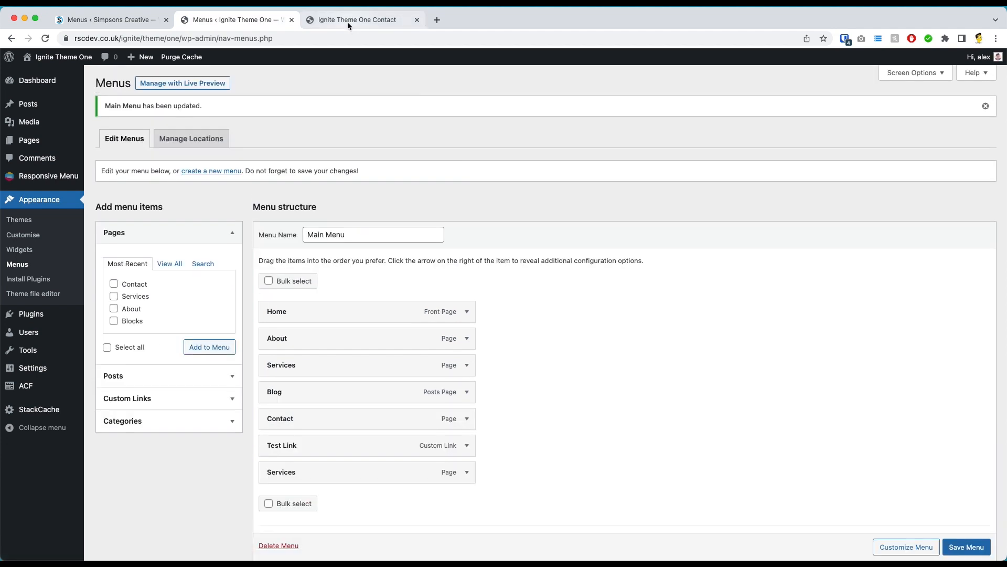
{"action": "left_click", "coordinate": [357, 20]}
{"action": "left_click", "coordinate": [45, 38]}
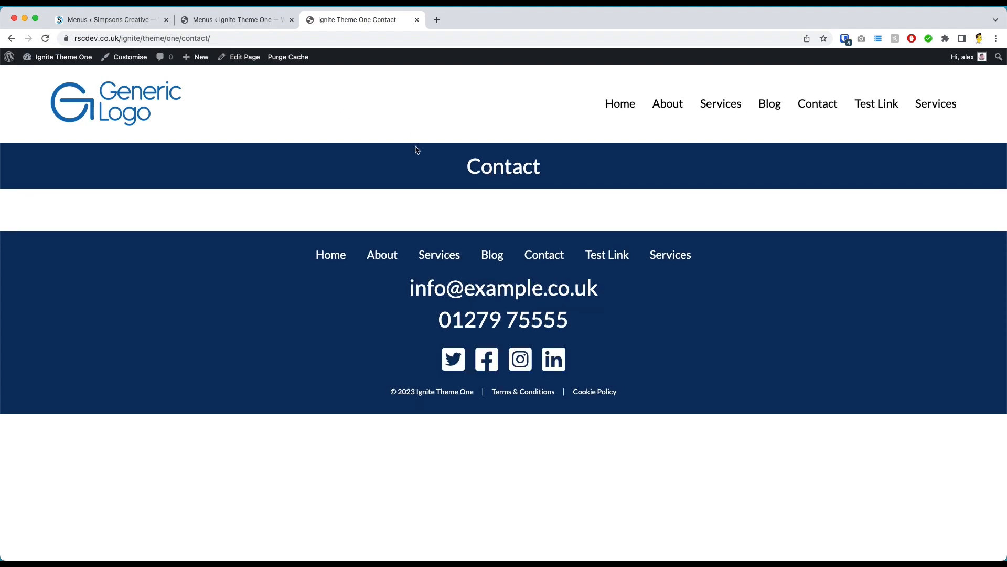
- Remove the last Services item and Test Link from the Main Menu, save it and reload the live Contact page
{"action": "left_click", "coordinate": [234, 20]}
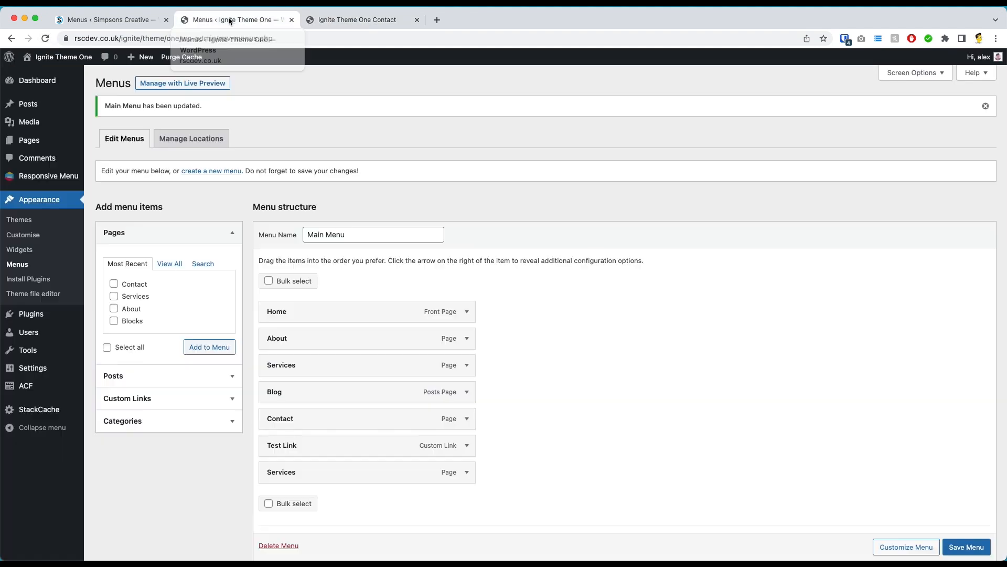
{"action": "left_click", "coordinate": [467, 471]}
{"action": "scroll", "coordinate": [351, 472], "scroll_direction": "down", "scroll_amount": 3}
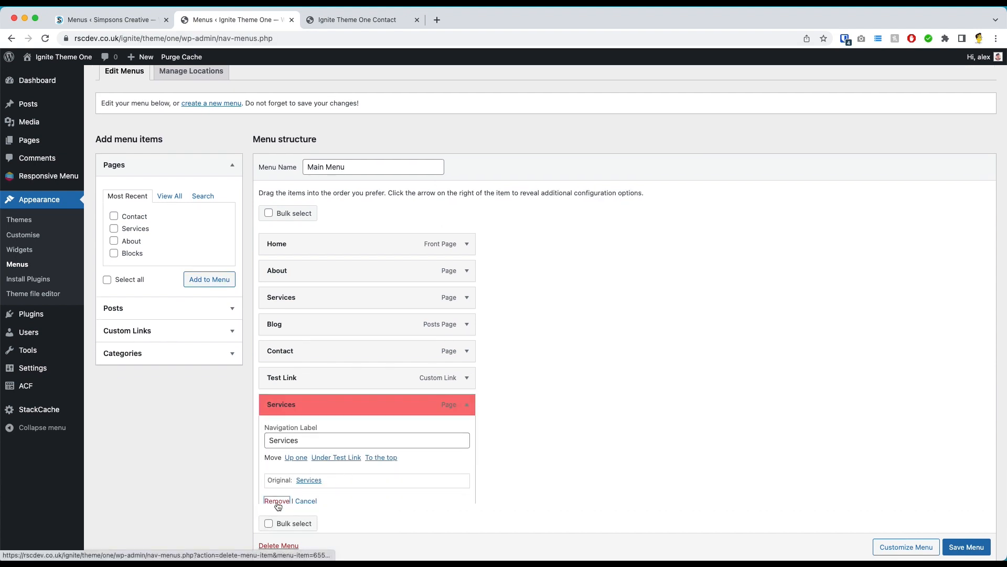
{"action": "left_click", "coordinate": [277, 502]}
{"action": "left_click", "coordinate": [467, 378]}
{"action": "left_click", "coordinate": [276, 482]}
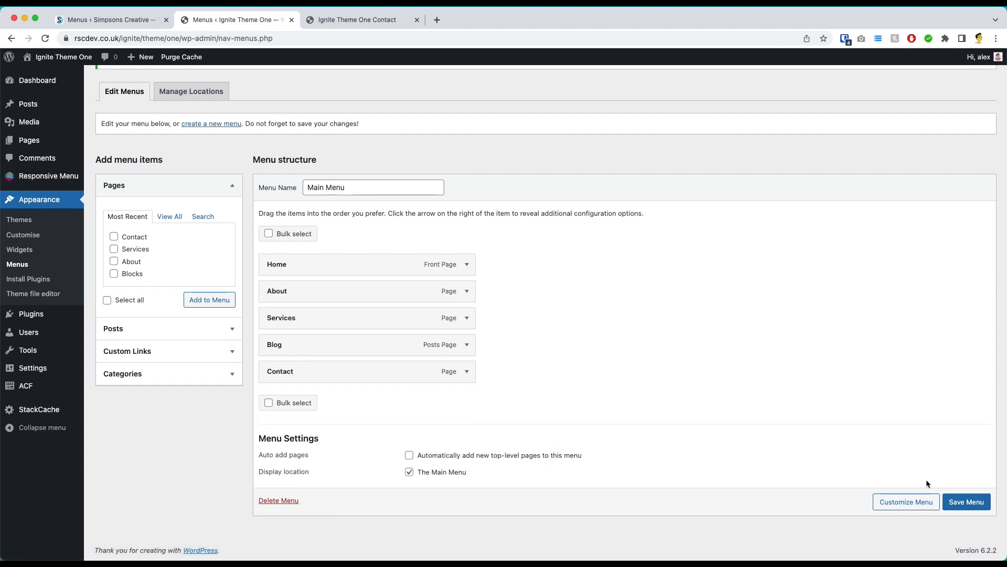
{"action": "left_click", "coordinate": [960, 501]}
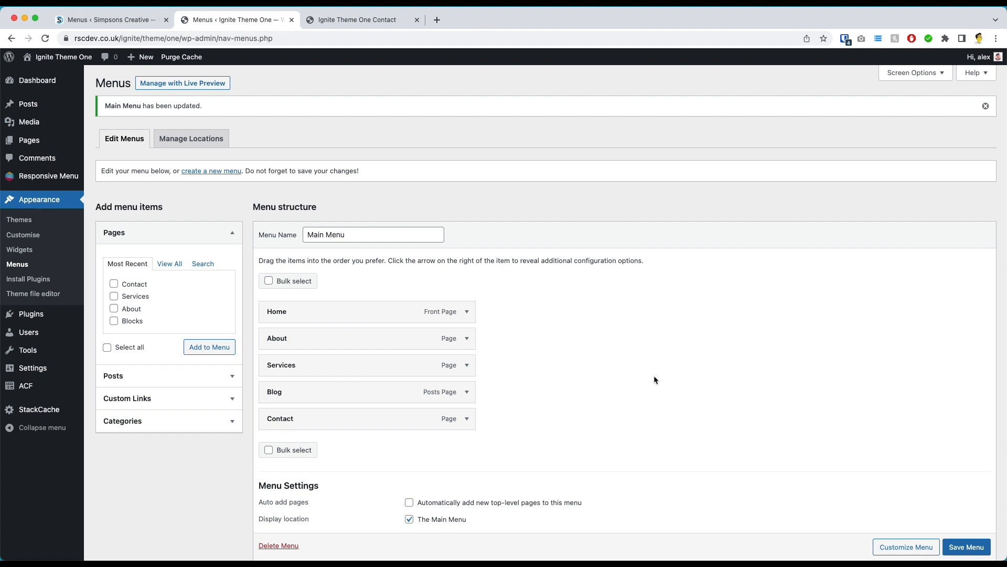
{"action": "left_click", "coordinate": [357, 20]}
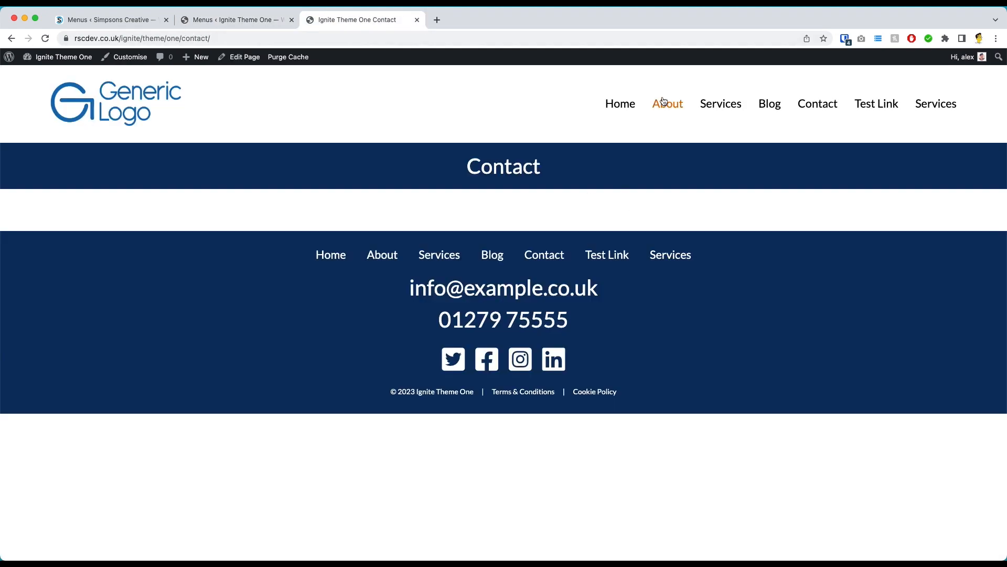
{"action": "left_click", "coordinate": [47, 38]}
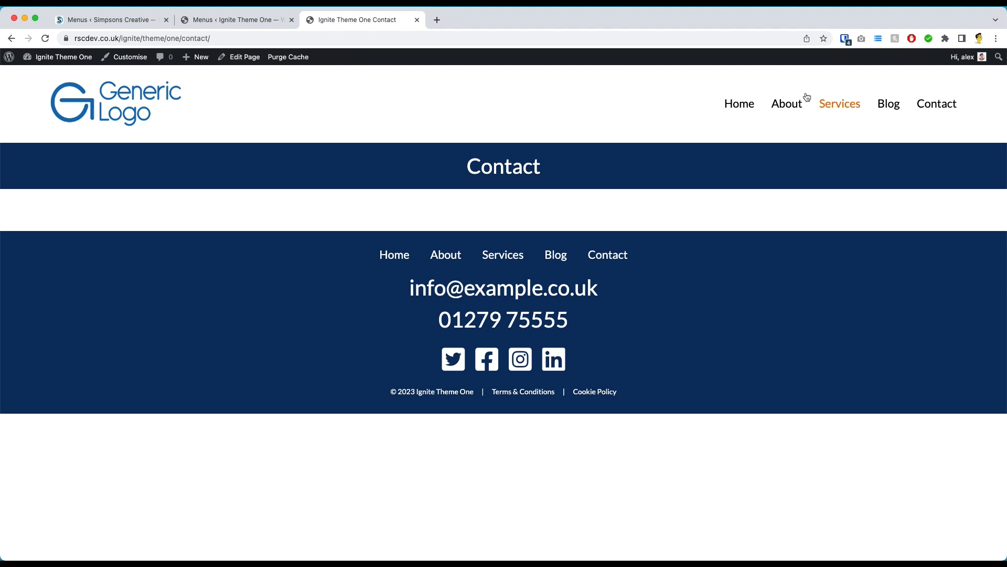
- Review the Main Menu's display location setting and examine the header and footer navigation on the live page
{"action": "left_click", "coordinate": [239, 23]}
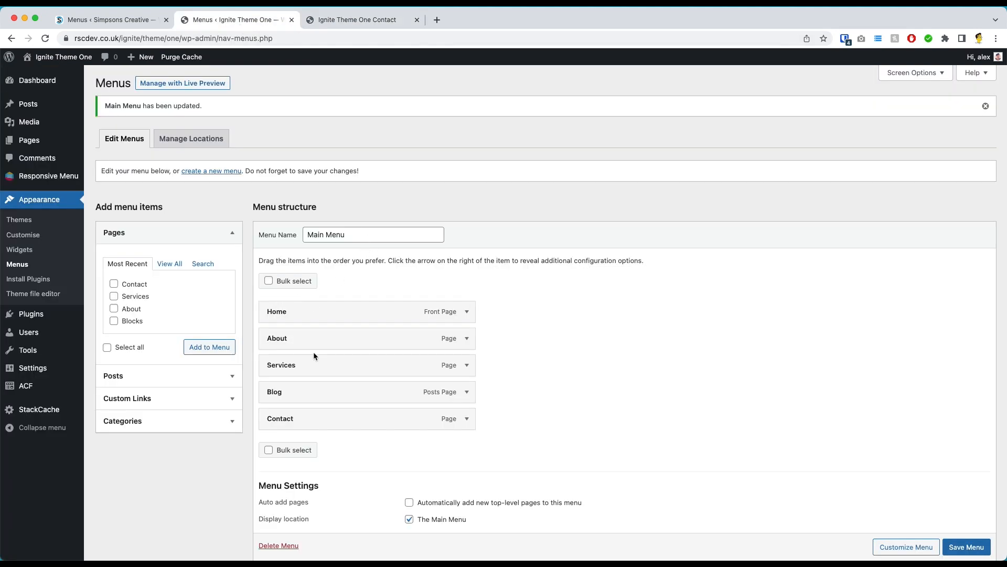
{"action": "left_click_drag", "start_coordinate": [265, 485], "coordinate": [318, 485]}
{"action": "left_click", "coordinate": [395, 533]}
{"action": "triple_click", "coordinate": [272, 521]}
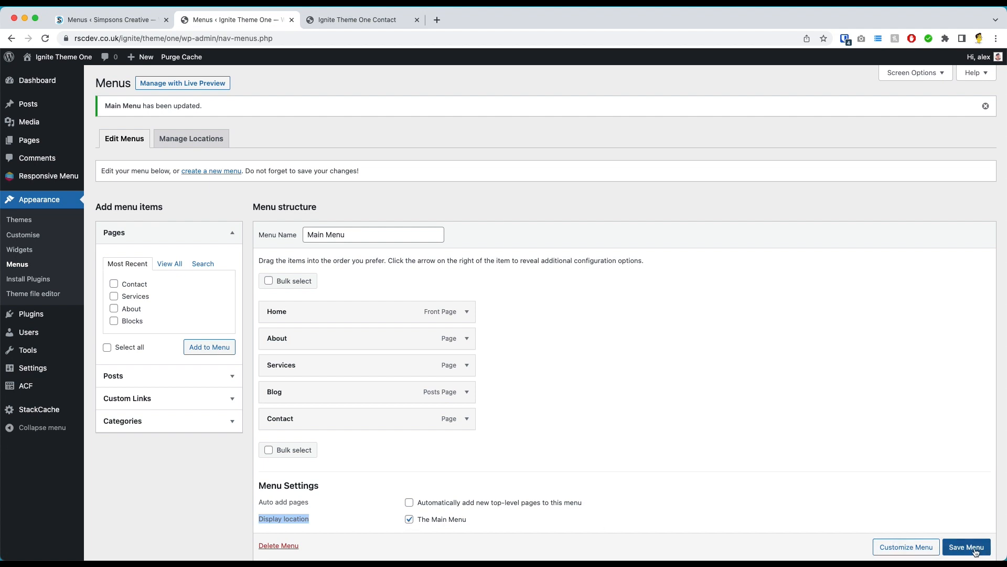
{"action": "left_click", "coordinate": [371, 21]}
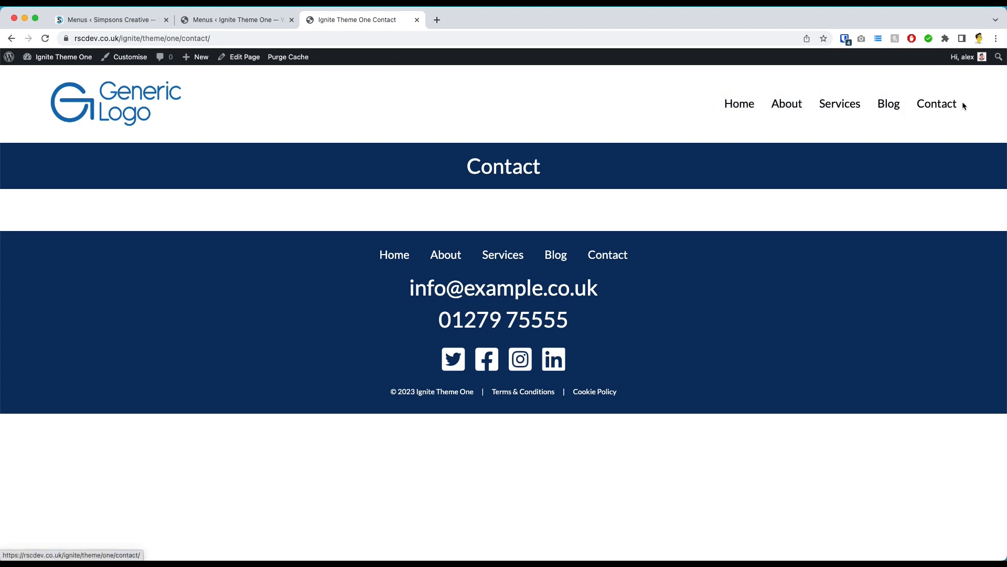
{"action": "left_click_drag", "start_coordinate": [684, 258], "coordinate": [357, 252]}
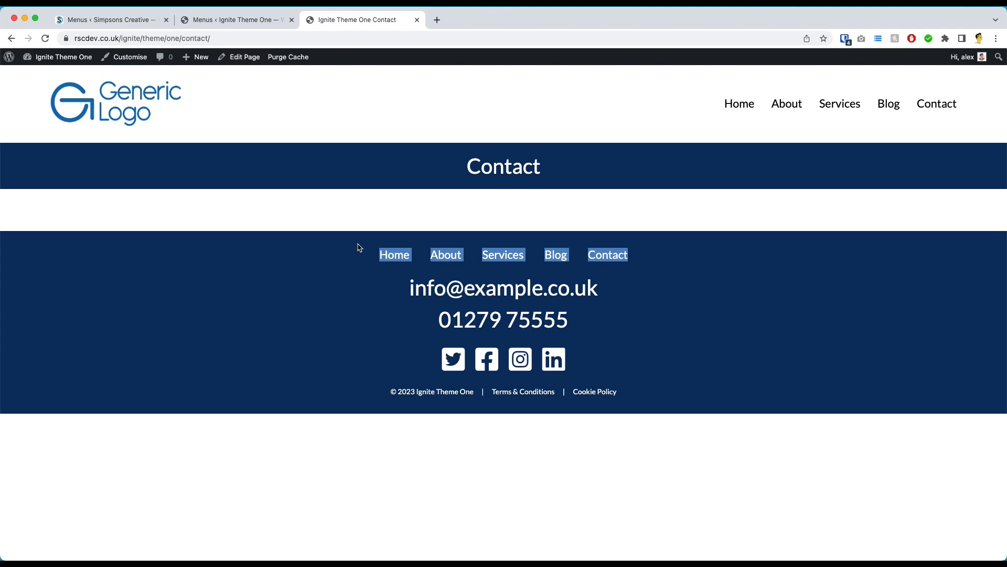
{"action": "left_click", "coordinate": [232, 22]}
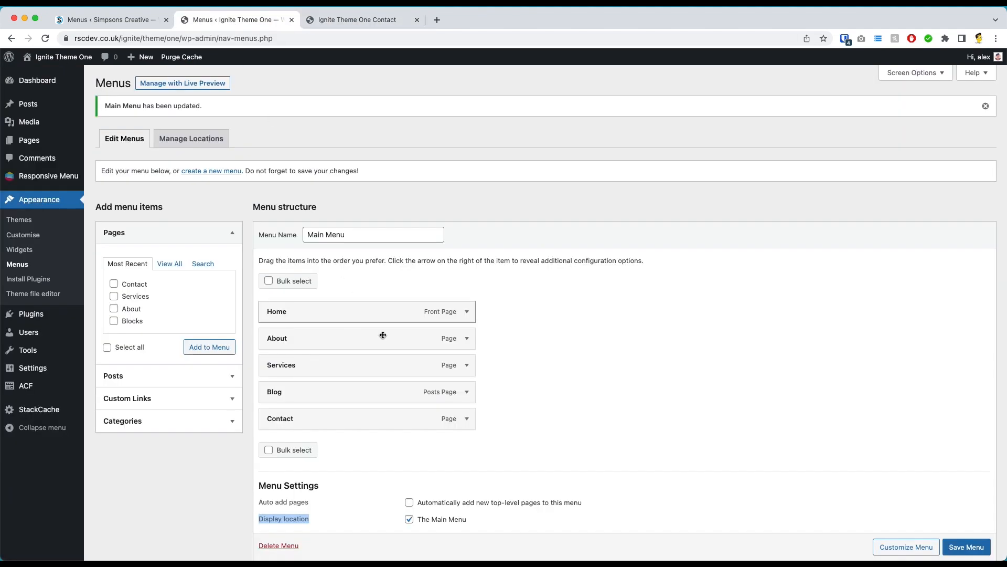